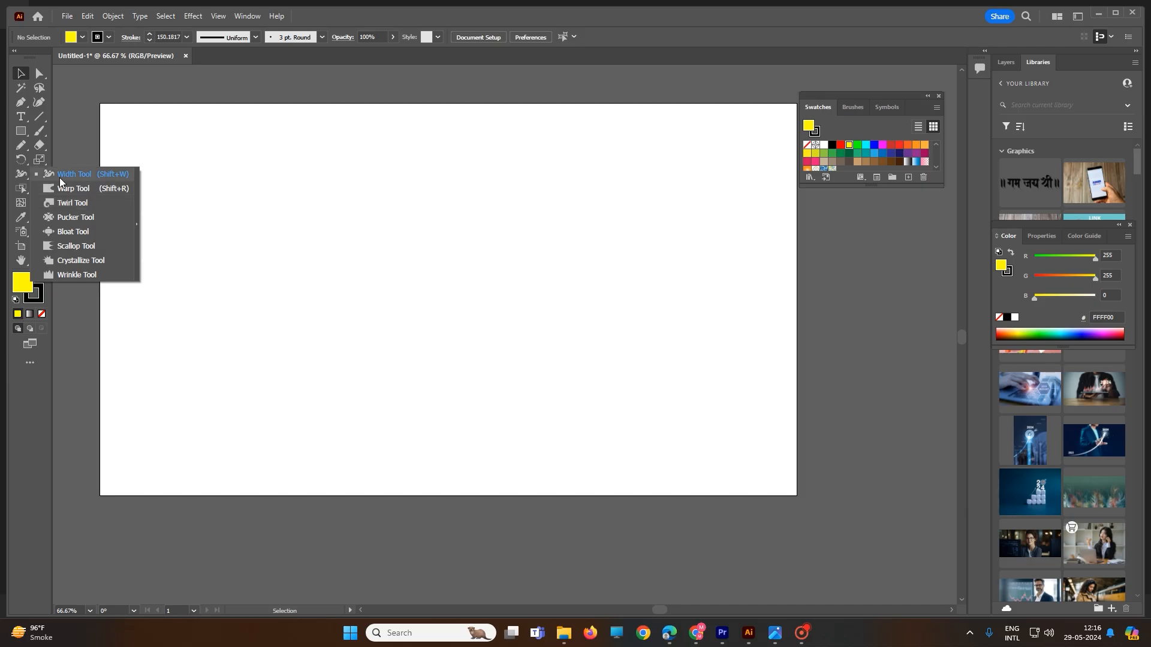
- Paint a closed gourd-like outline about 576 × 374 px across the middle of the artboard with the Paintbrush
{"action": "left_click", "coordinate": [160, 167]}
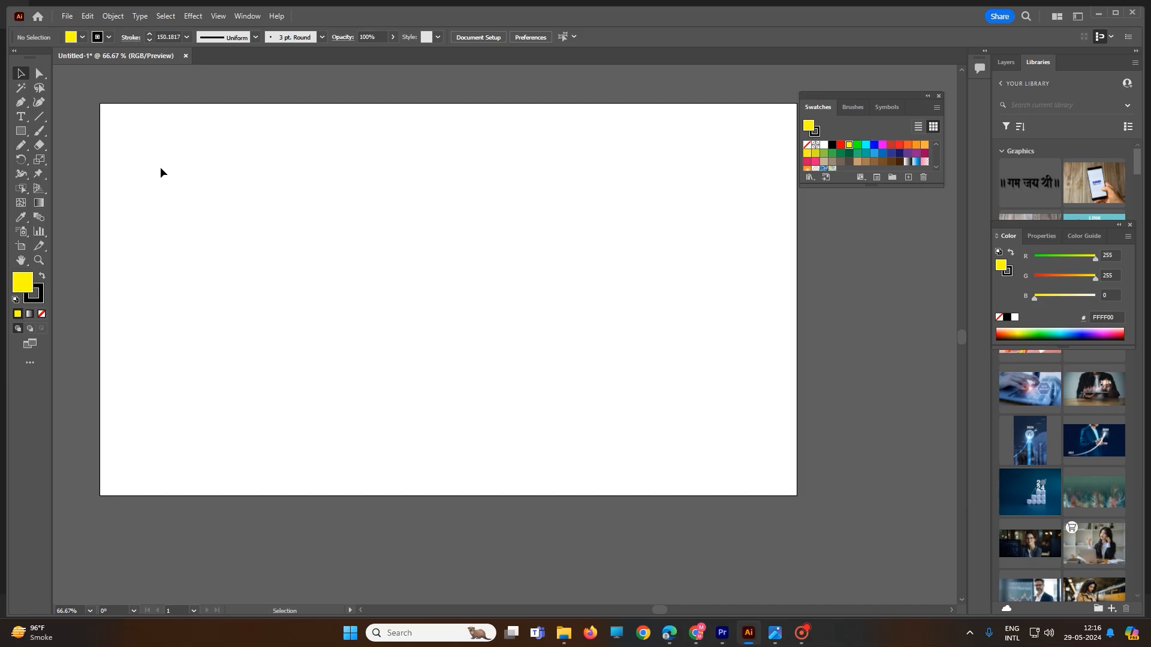
{"action": "left_click", "coordinate": [41, 130]}
{"action": "mouse_move", "coordinate": [261, 210]}
{"action": "left_mouse_down"}
{"action": "mouse_move", "coordinate": [343, 259]}
{"action": "mouse_move", "coordinate": [368, 291]}
{"action": "mouse_move", "coordinate": [470, 287]}
{"action": "mouse_move", "coordinate": [550, 315]}
{"action": "mouse_move", "coordinate": [475, 399]}
{"action": "mouse_move", "coordinate": [377, 389]}
{"action": "mouse_move", "coordinate": [263, 208]}
{"action": "left_mouse_up"}
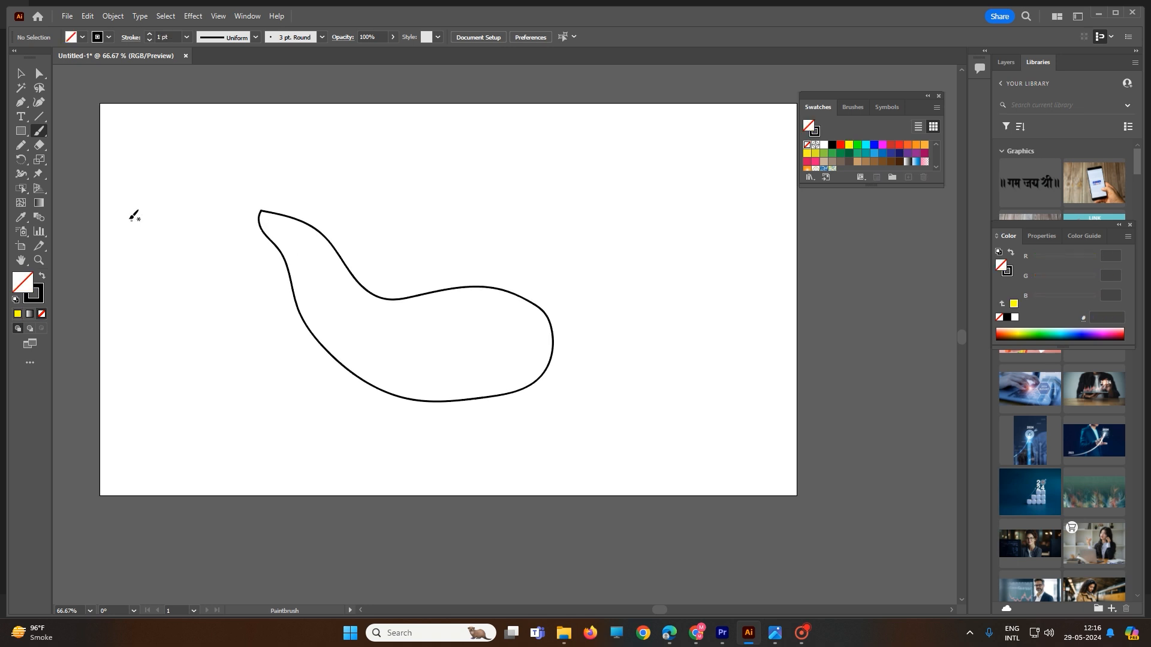
- Apply the Basic brush definition to the large painted outline and deselect it
{"action": "left_click", "coordinate": [21, 175]}
{"action": "left_click", "coordinate": [20, 73]}
{"action": "left_click_drag", "start_coordinate": [210, 149], "coordinate": [591, 476]}
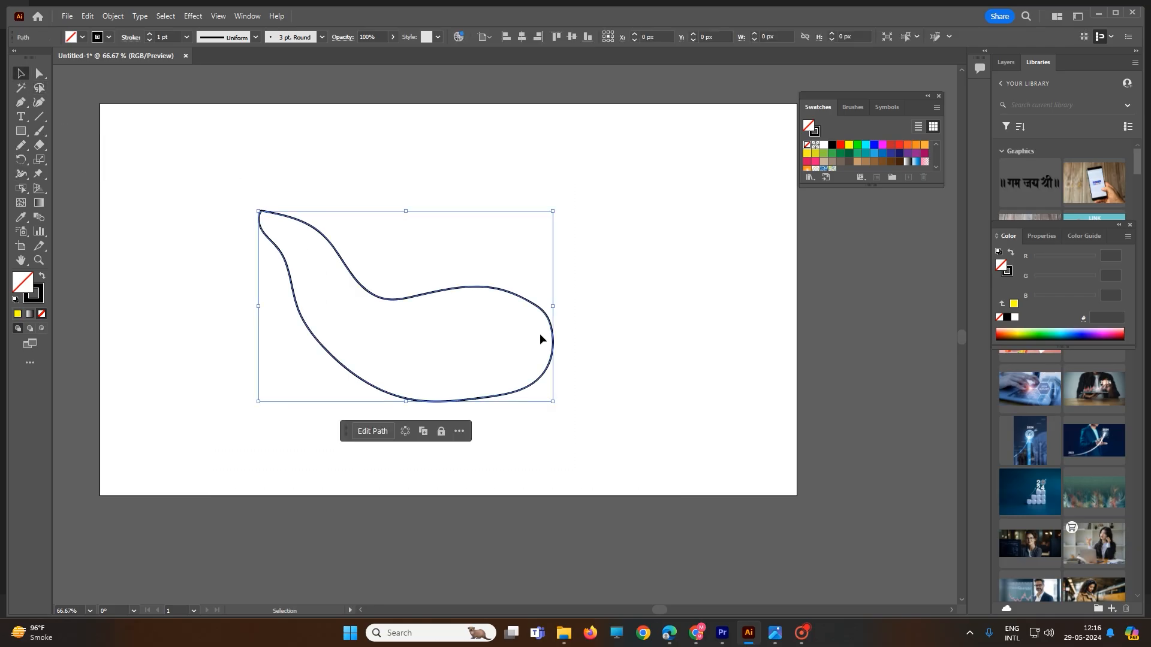
{"action": "left_click", "coordinate": [314, 40]}
{"action": "left_click", "coordinate": [288, 84]}
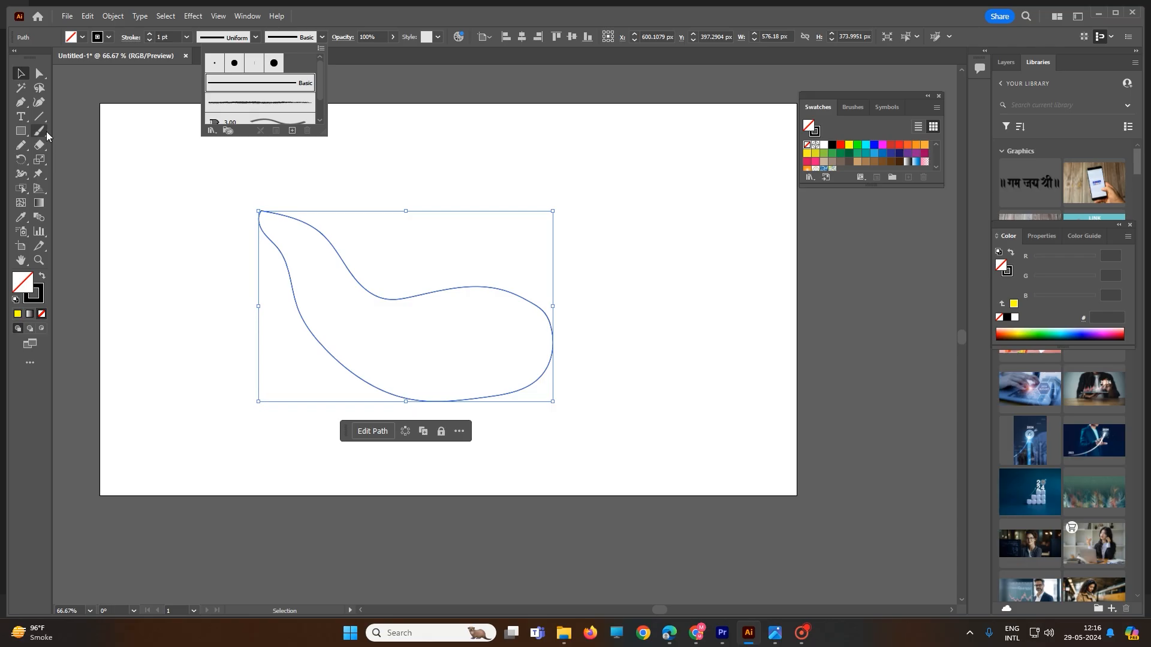
{"action": "left_click_drag", "start_coordinate": [284, 134], "coordinate": [355, 157]}
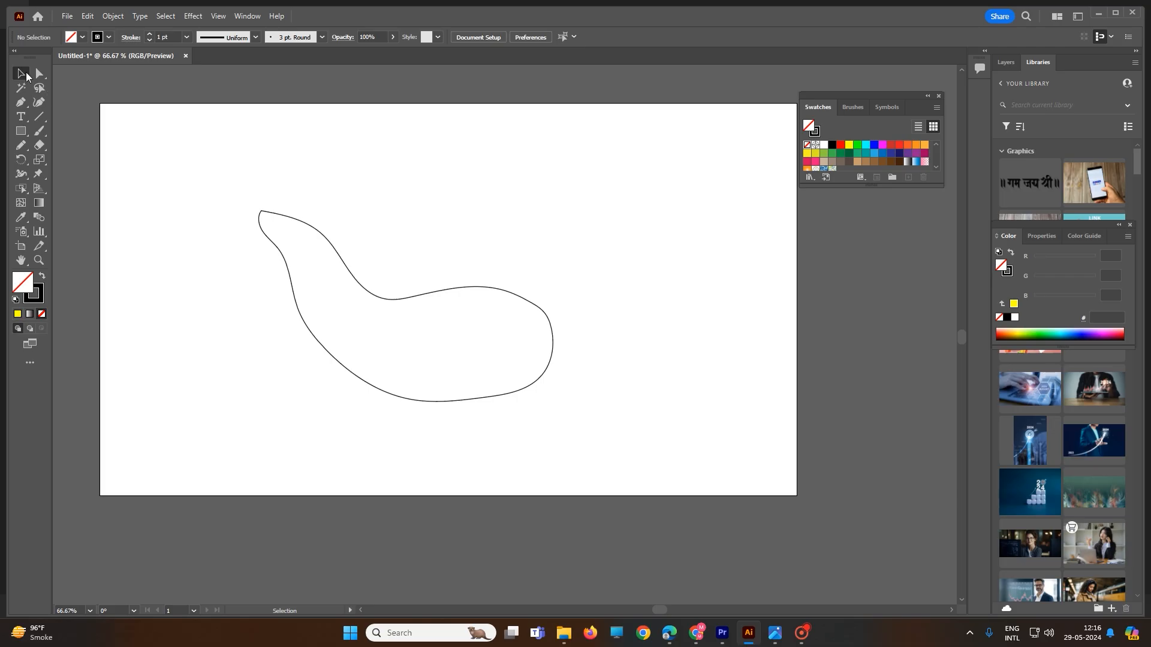
- Paint a small closed outline about 238 × 74 px above the large shape and give it the Basic brush definition
{"action": "left_click", "coordinate": [40, 131]}
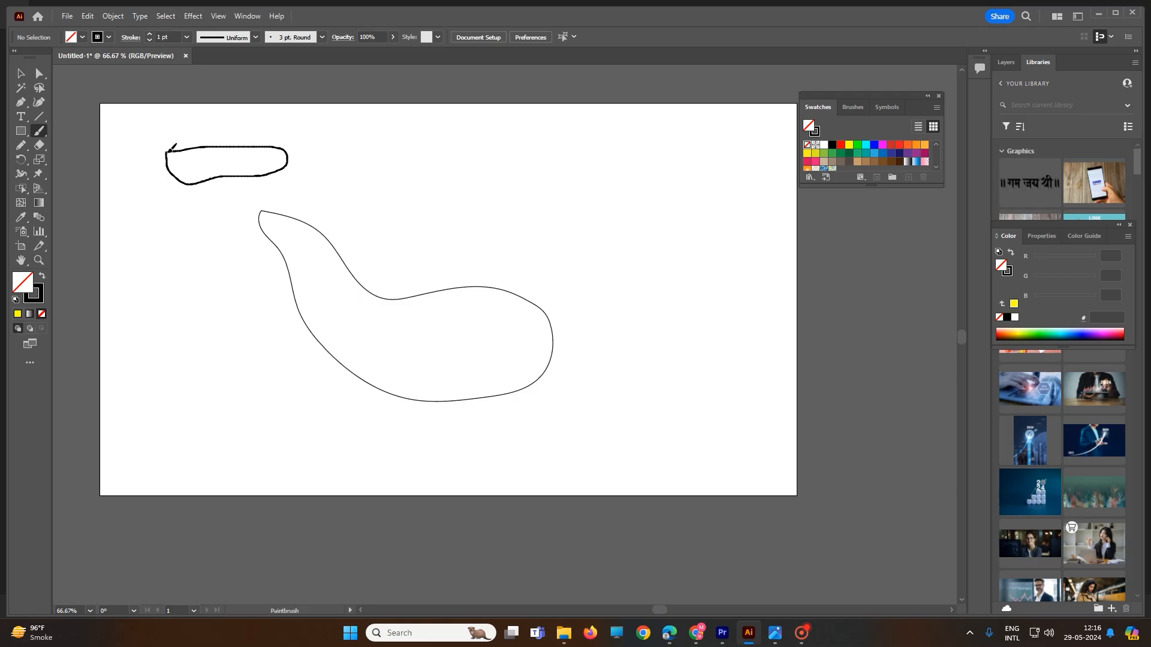
{"action": "left_click_drag", "start_coordinate": [170, 151], "coordinate": [171, 155]}
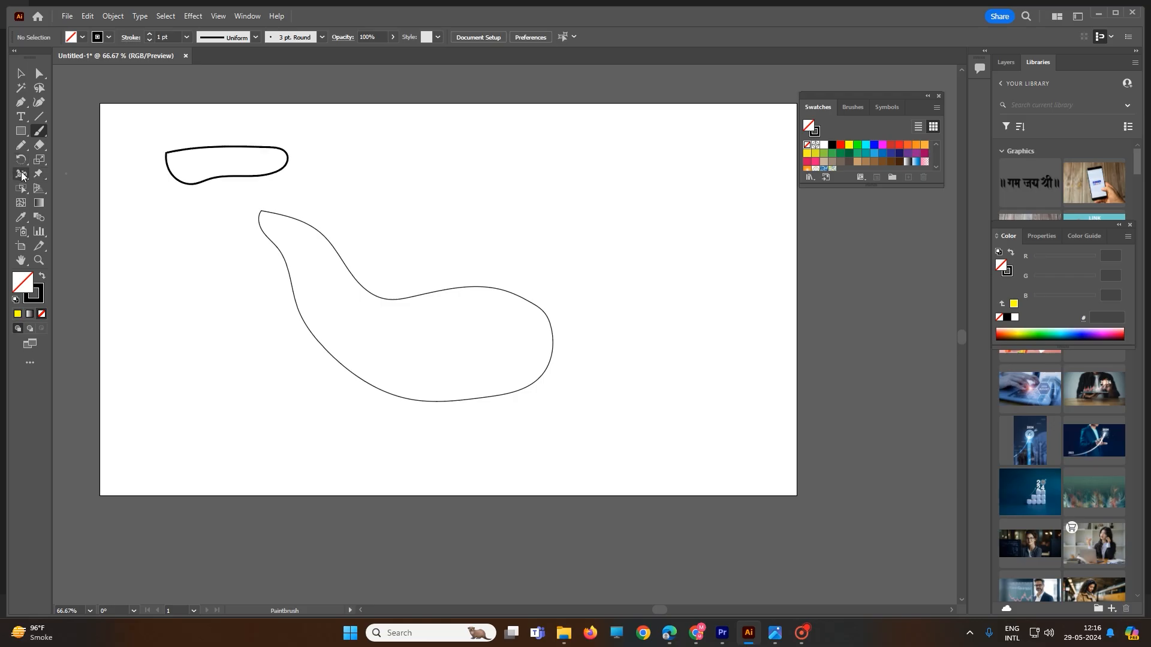
{"action": "left_click", "coordinate": [21, 174]}
{"action": "left_click", "coordinate": [102, 178]}
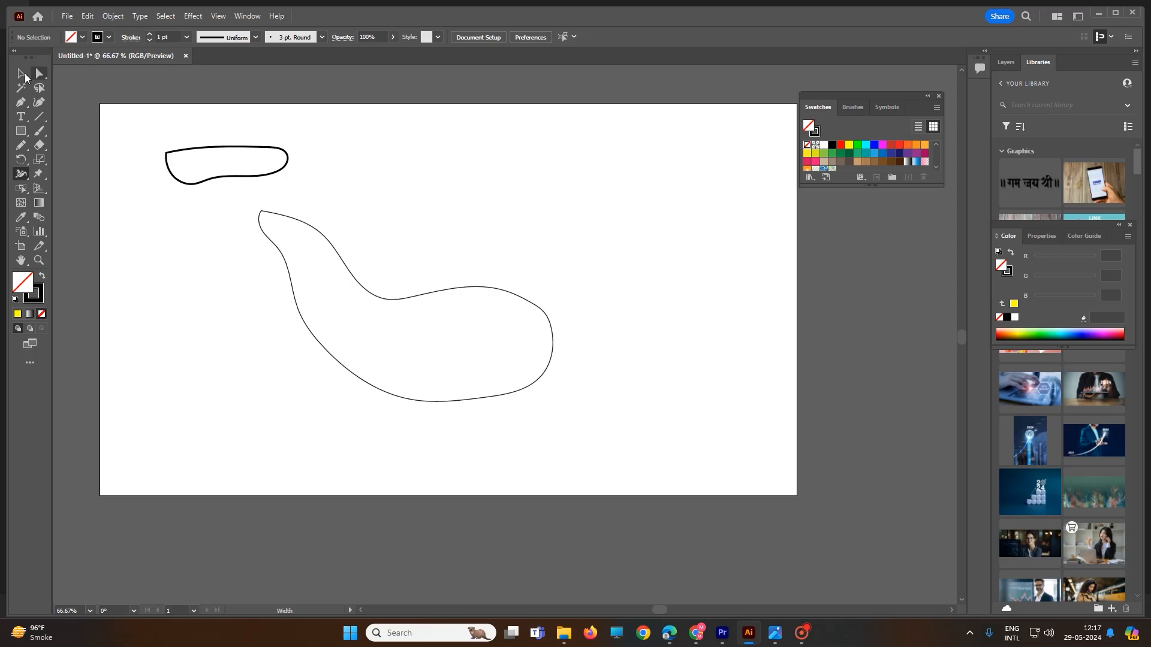
{"action": "left_click_drag", "start_coordinate": [106, 113], "coordinate": [281, 188]}
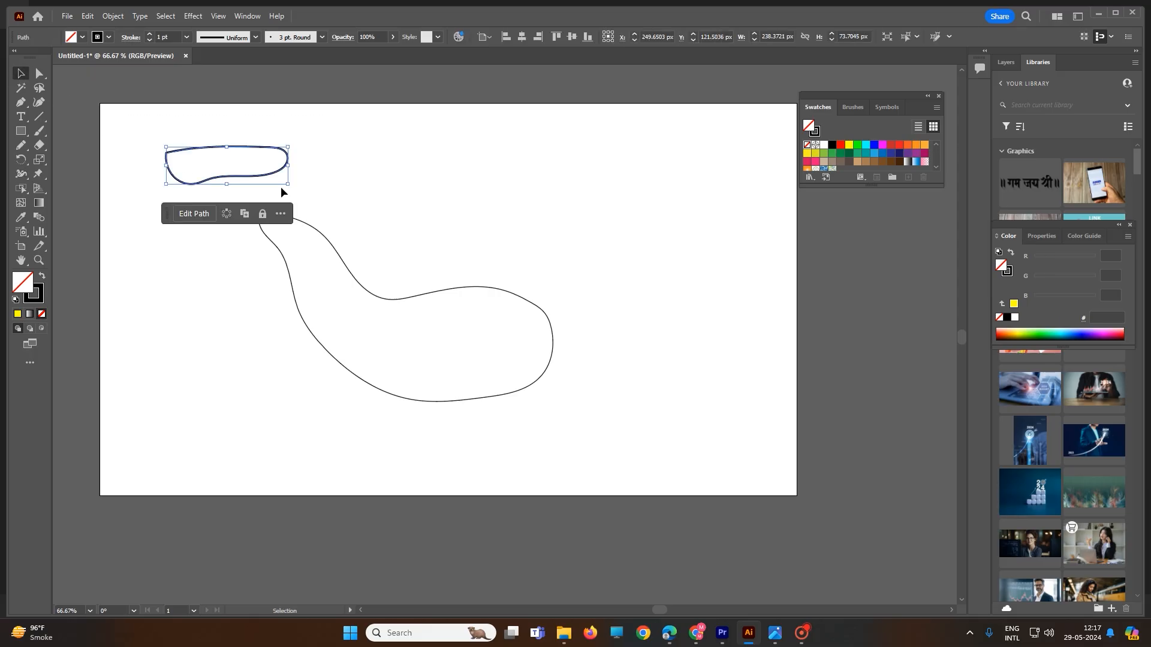
{"action": "left_click", "coordinate": [309, 38]}
{"action": "left_click", "coordinate": [279, 82]}
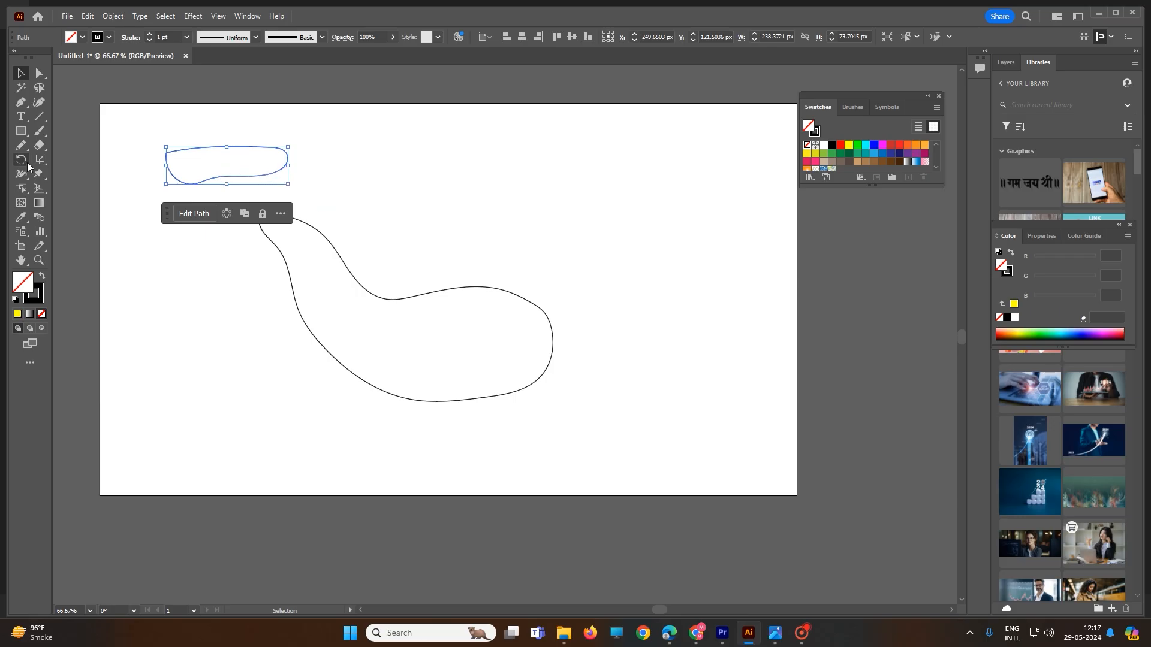
- Thicken the small outline's stroke at its lower edge, rounded right end and lower-left curve with the Width tool, up to about 70 px
{"action": "left_click_drag", "start_coordinate": [25, 174], "coordinate": [80, 176]}
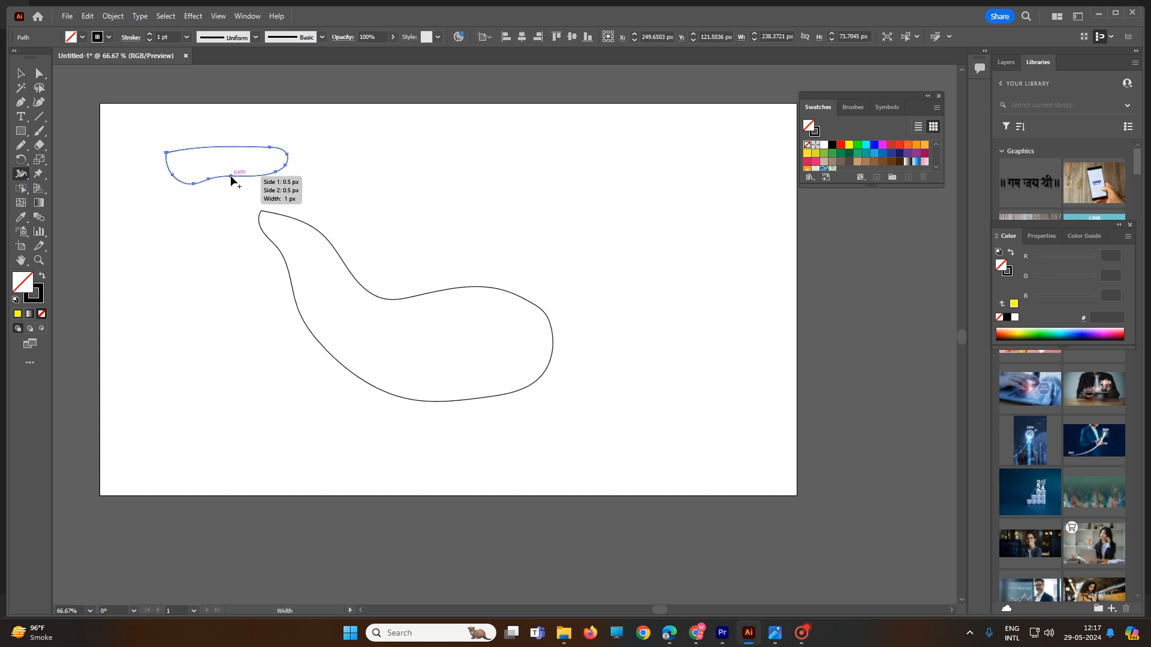
{"action": "left_click_drag", "start_coordinate": [231, 176], "coordinate": [233, 185]}
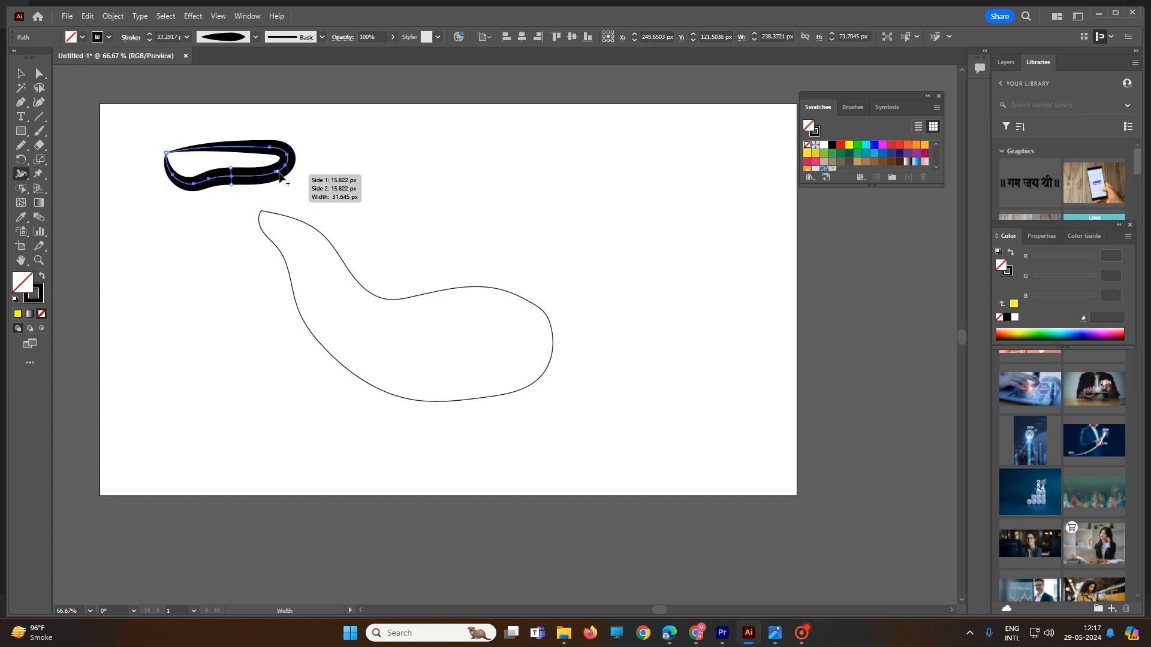
{"action": "left_click_drag", "start_coordinate": [301, 162], "coordinate": [305, 162]}
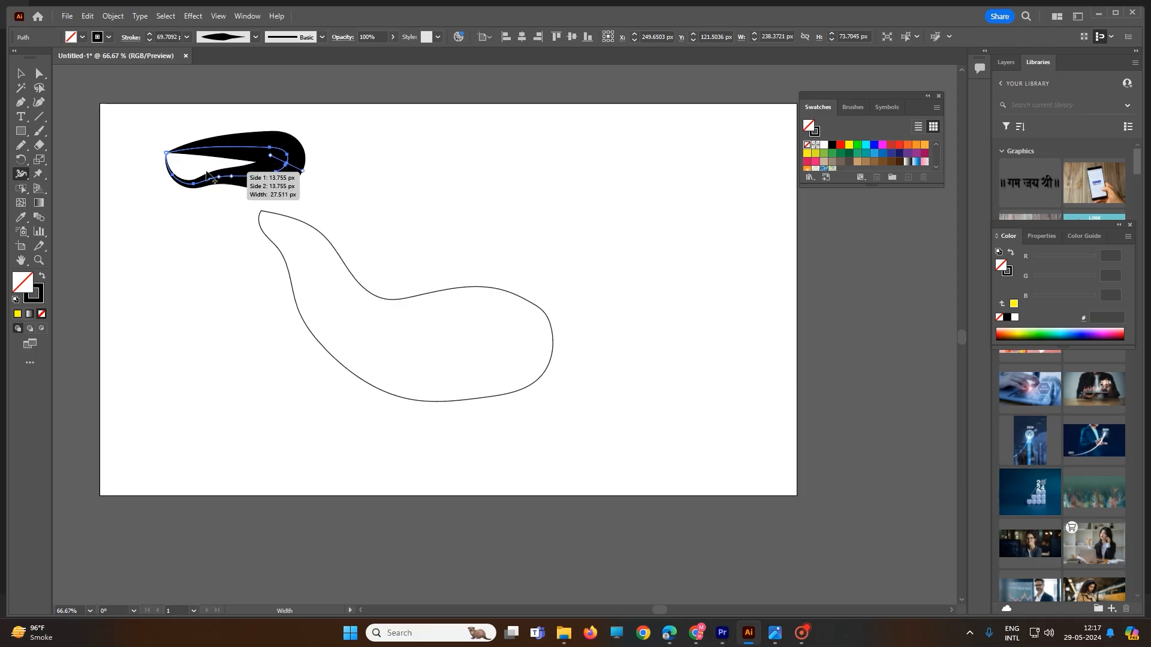
{"action": "left_click_drag", "start_coordinate": [174, 175], "coordinate": [167, 188]}
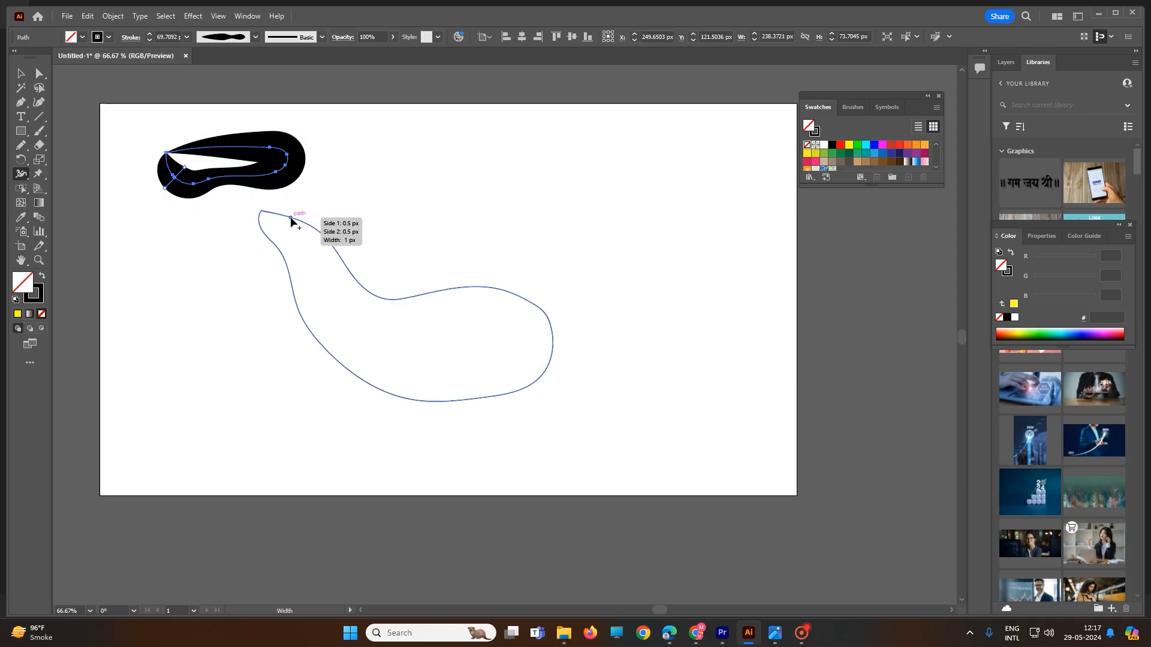
- Vary the large outline's stroke width at several points around its path, keeping it thin at the bottom and thickest at the lower-left curve
{"action": "left_click_drag", "start_coordinate": [291, 220], "coordinate": [299, 222]}
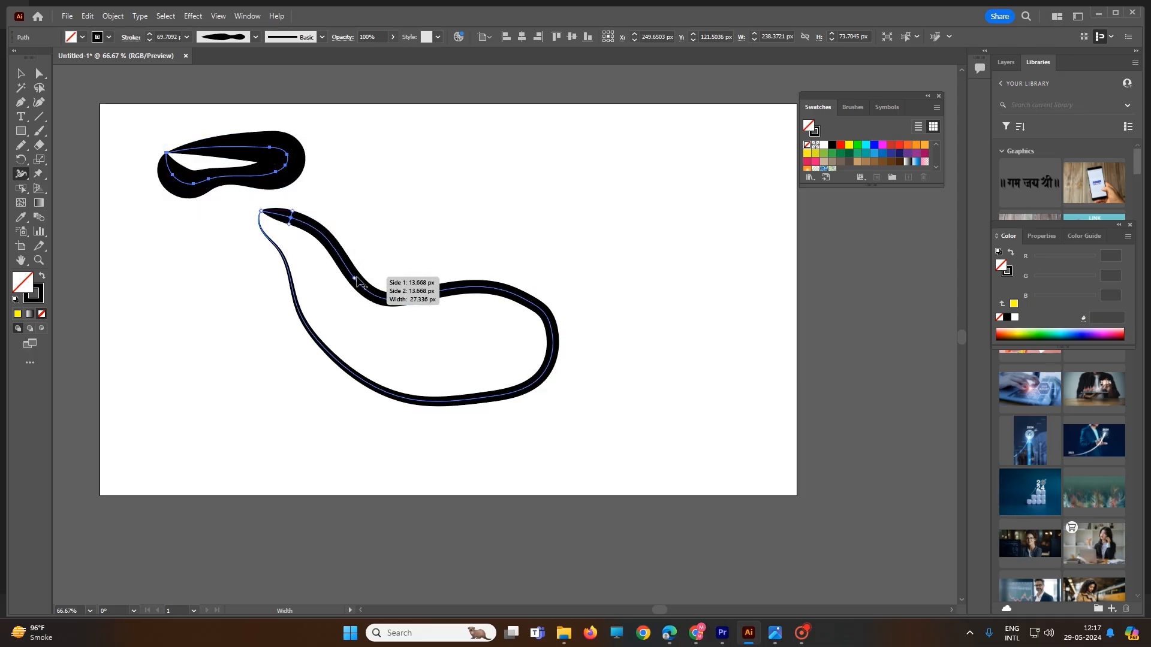
{"action": "left_click_drag", "start_coordinate": [359, 282], "coordinate": [361, 279]}
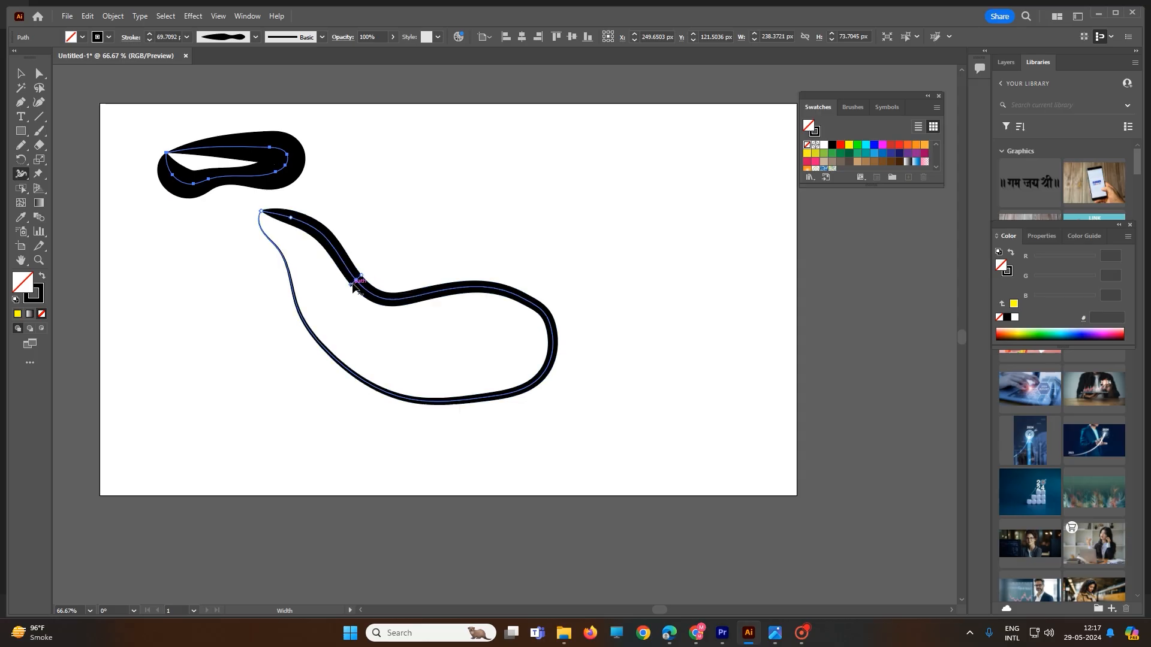
{"action": "left_click_drag", "start_coordinate": [361, 293], "coordinate": [357, 297]}
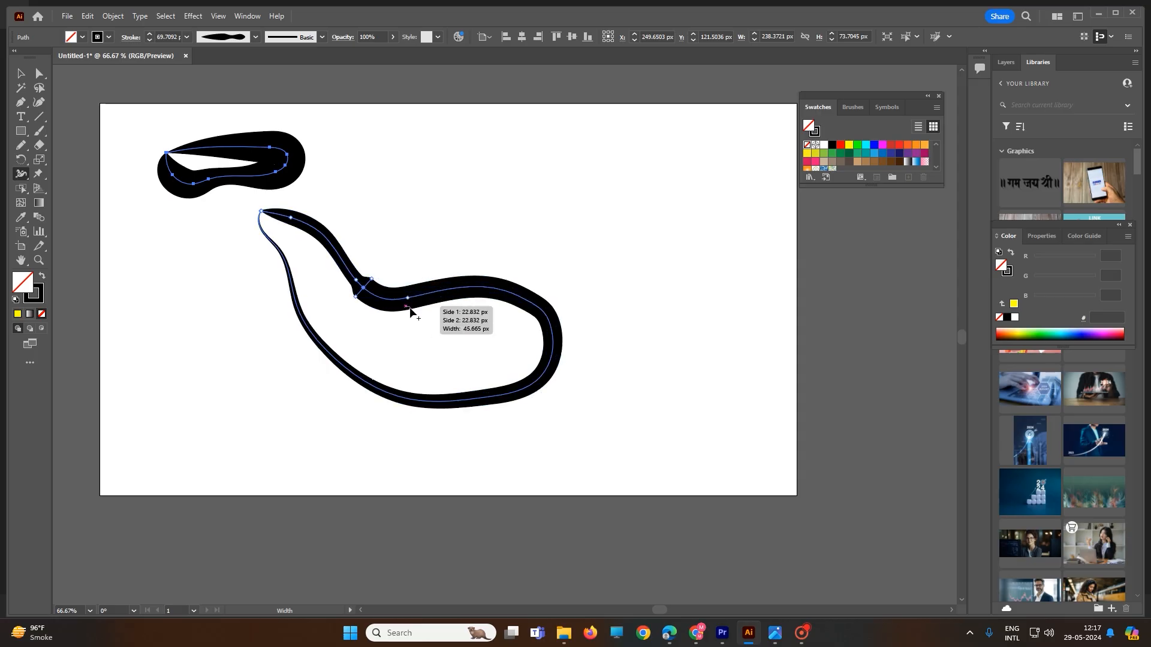
{"action": "left_click_drag", "start_coordinate": [432, 295], "coordinate": [441, 320]}
{"action": "left_click_drag", "start_coordinate": [531, 318], "coordinate": [528, 318]}
{"action": "left_click_drag", "start_coordinate": [514, 390], "coordinate": [515, 408]}
{"action": "mouse_move", "coordinate": [412, 400]}
{"action": "left_mouse_down"}
{"action": "mouse_move", "coordinate": [410, 389]}
{"action": "mouse_move", "coordinate": [408, 403]}
{"action": "left_mouse_up"}
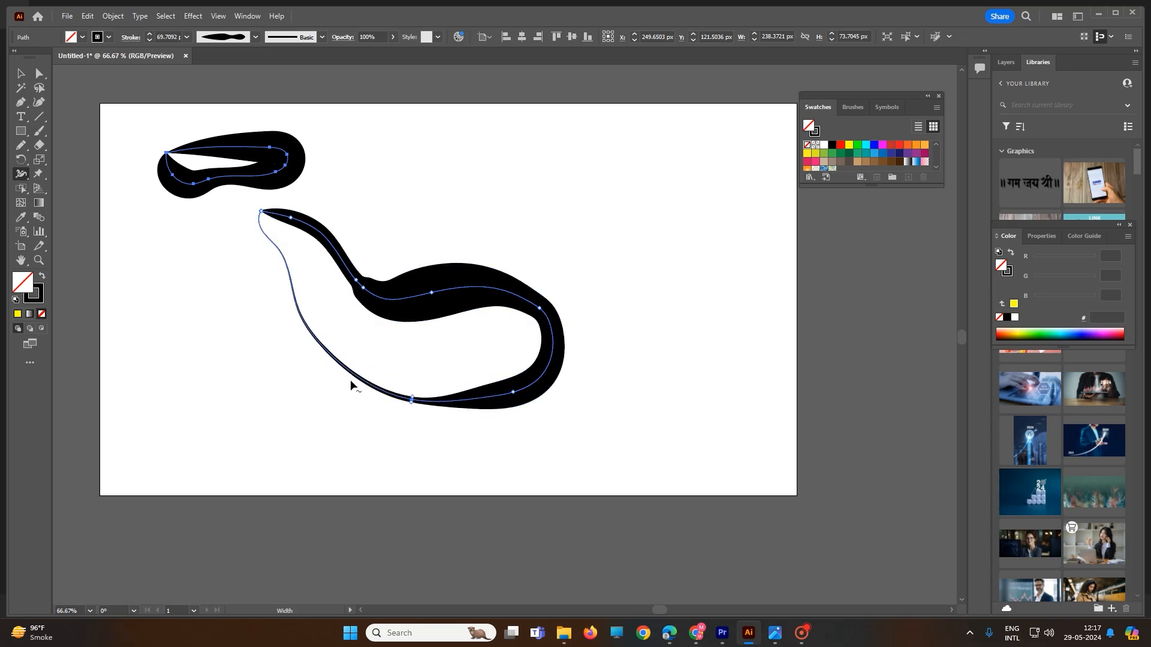
{"action": "left_click_drag", "start_coordinate": [351, 372], "coordinate": [323, 386]}
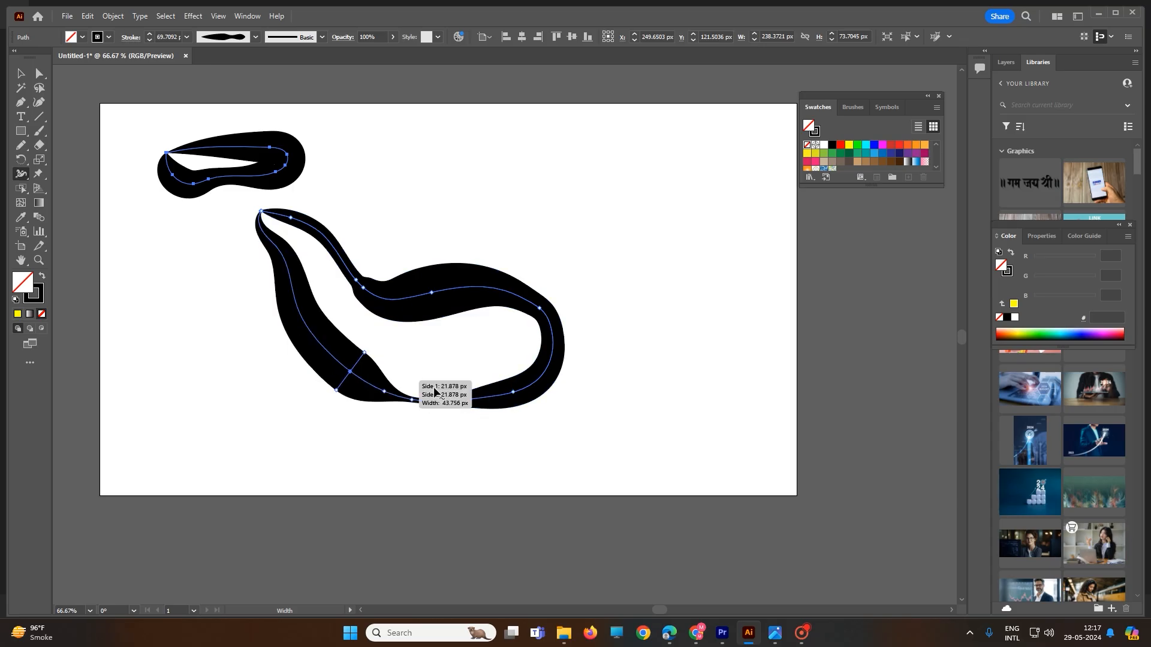
{"action": "left_click", "coordinate": [21, 74]}
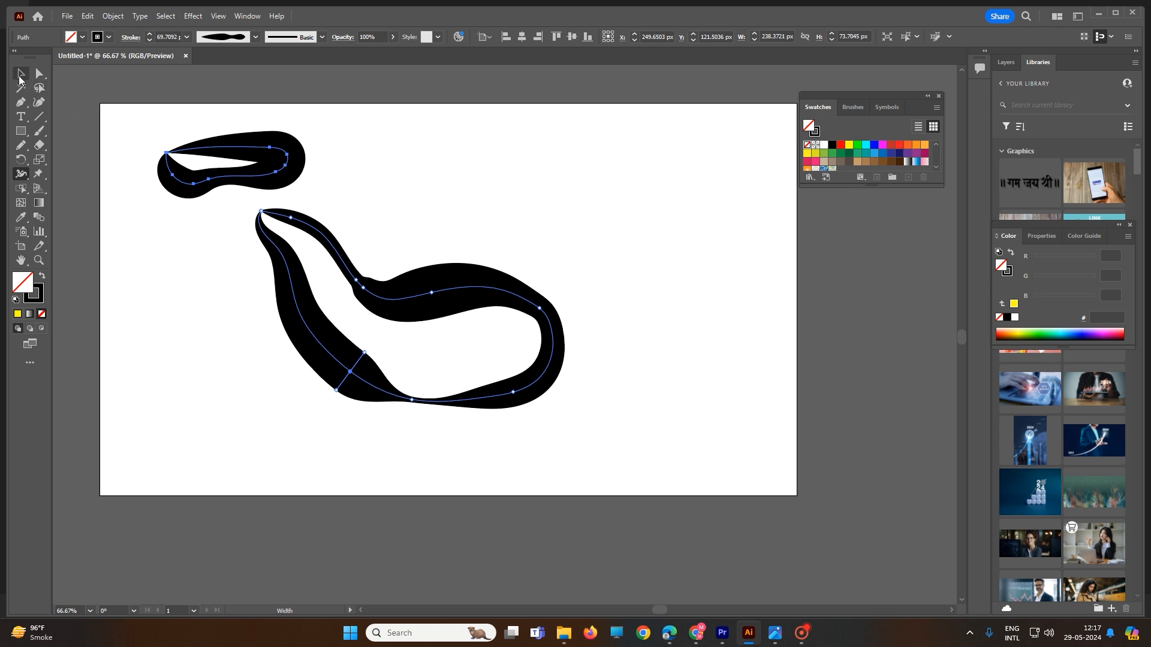
- Draw a rectangle about 346 × 199 px in the empty upper-right area of the artboard
{"action": "left_click", "coordinate": [21, 174]}
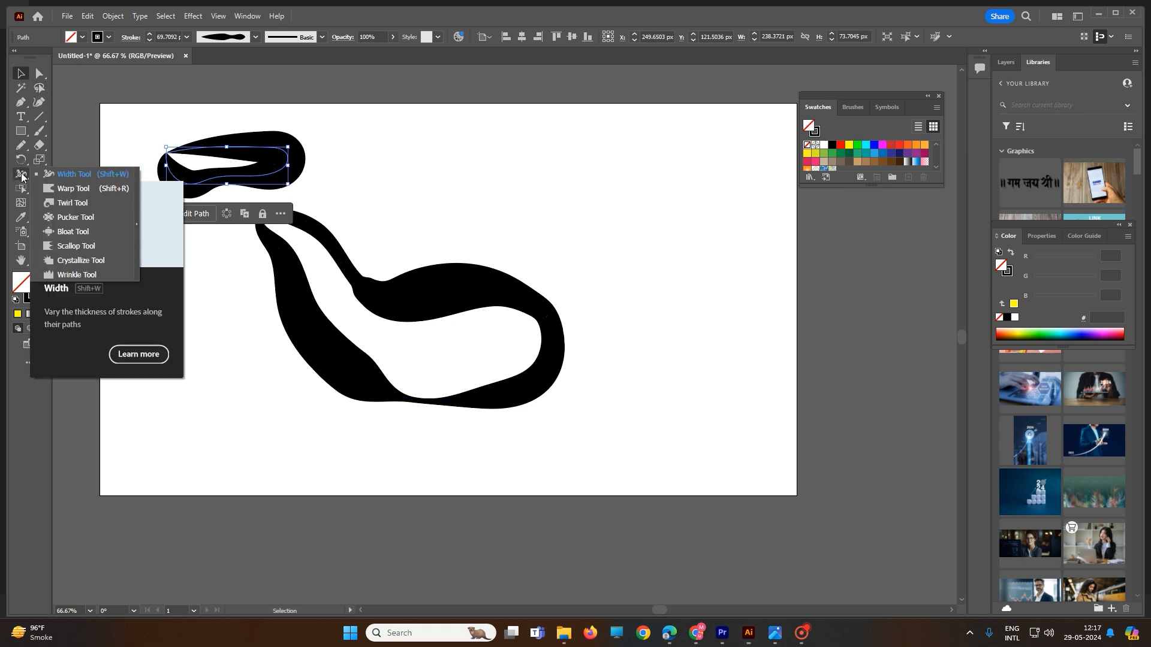
{"action": "left_click", "coordinate": [78, 189]}
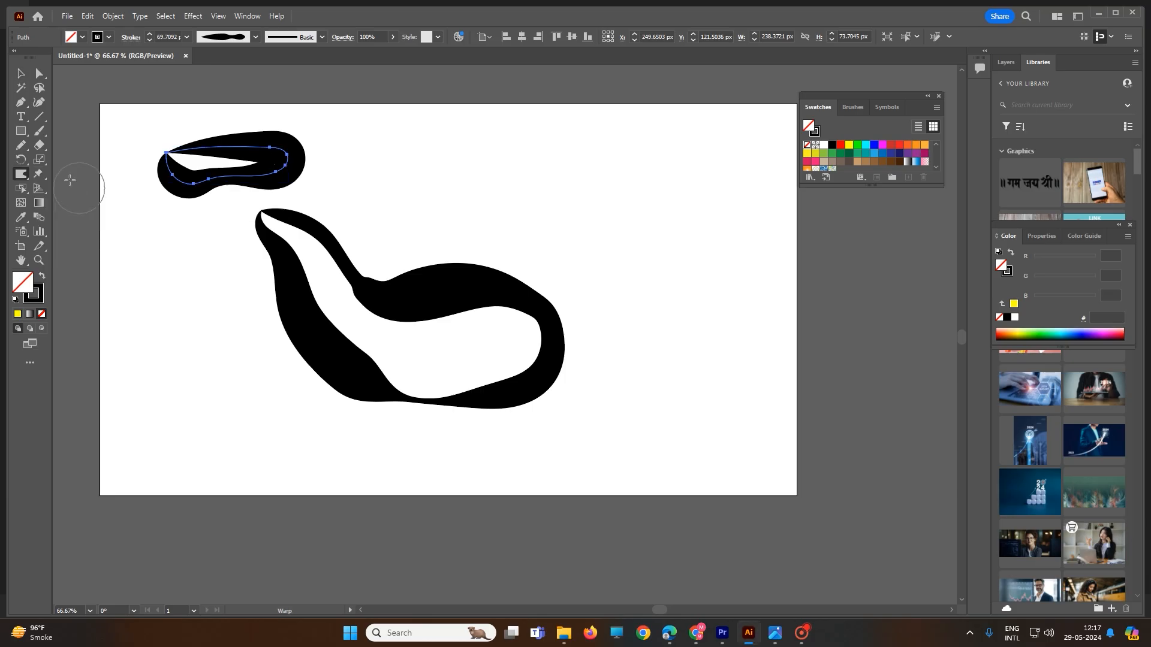
{"action": "left_click", "coordinate": [24, 133]}
{"action": "left_click_drag", "start_coordinate": [534, 151], "coordinate": [711, 252]}
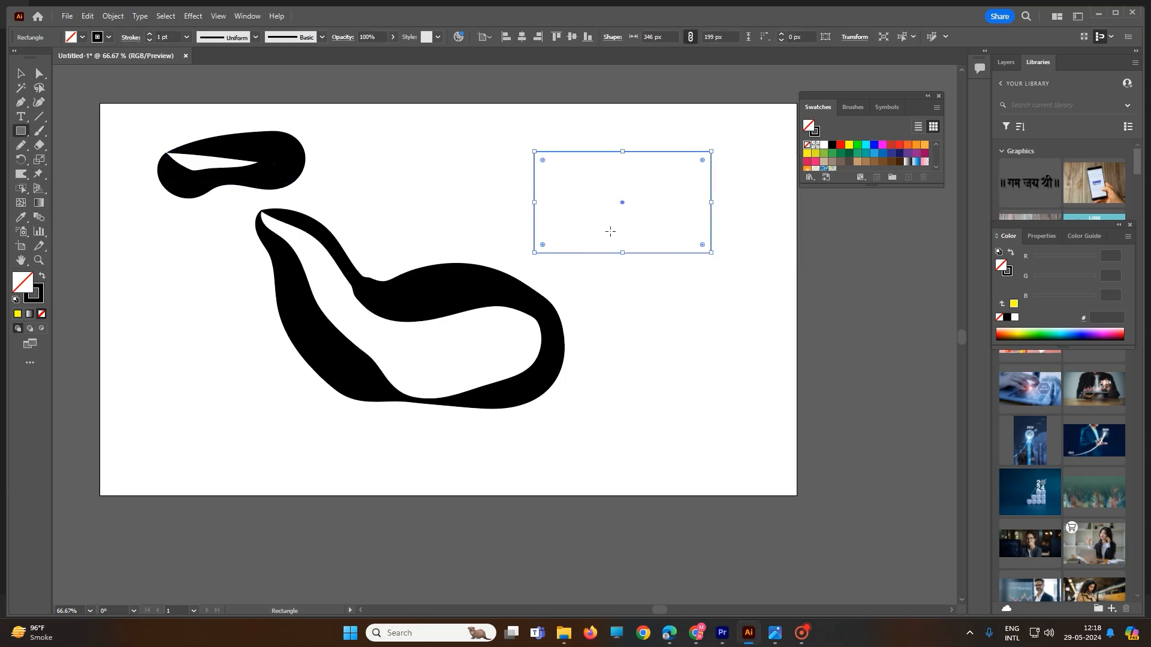
- Fill the rectangle with blue 1313BF
{"action": "double_click", "coordinate": [22, 290]}
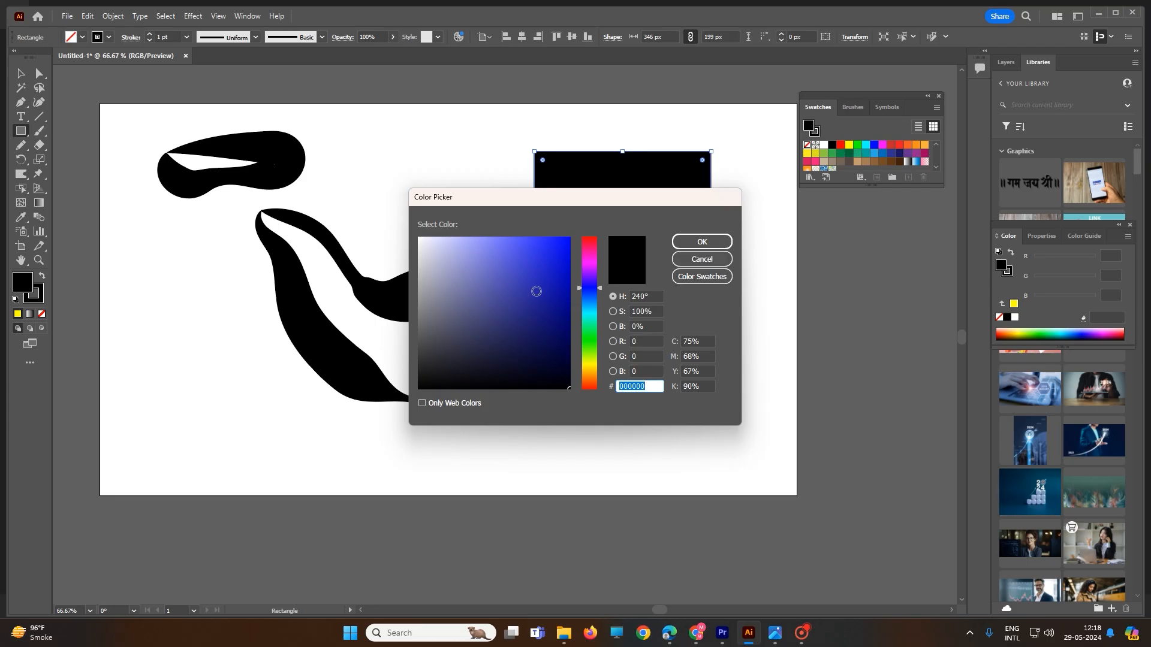
{"action": "left_click", "coordinate": [555, 276]}
{"action": "left_click", "coordinate": [707, 241]}
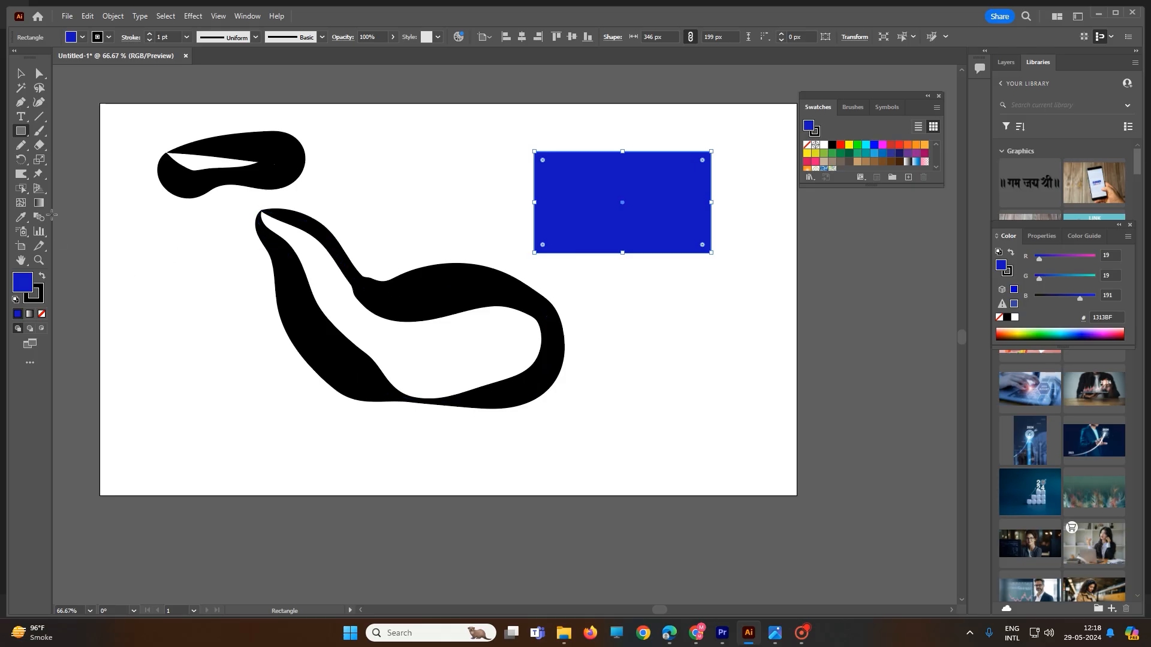
- Distort the blue rectangle's edges on all sides into wavy curves with the Warp tool
{"action": "left_click", "coordinate": [21, 176]}
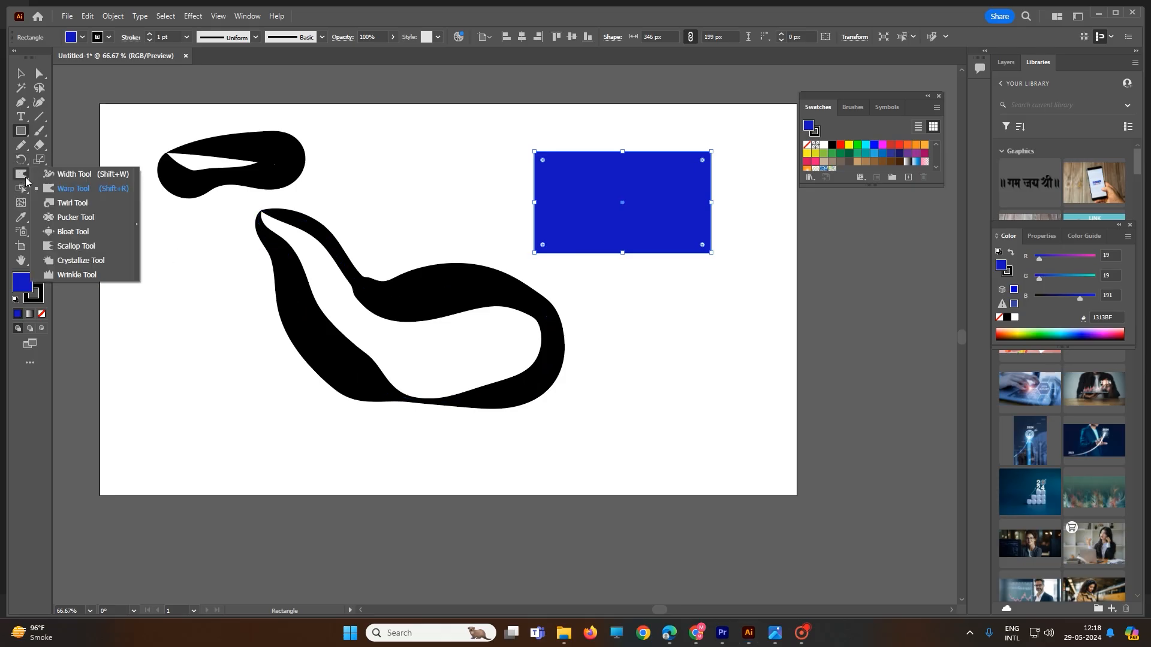
{"action": "left_click", "coordinate": [73, 188]}
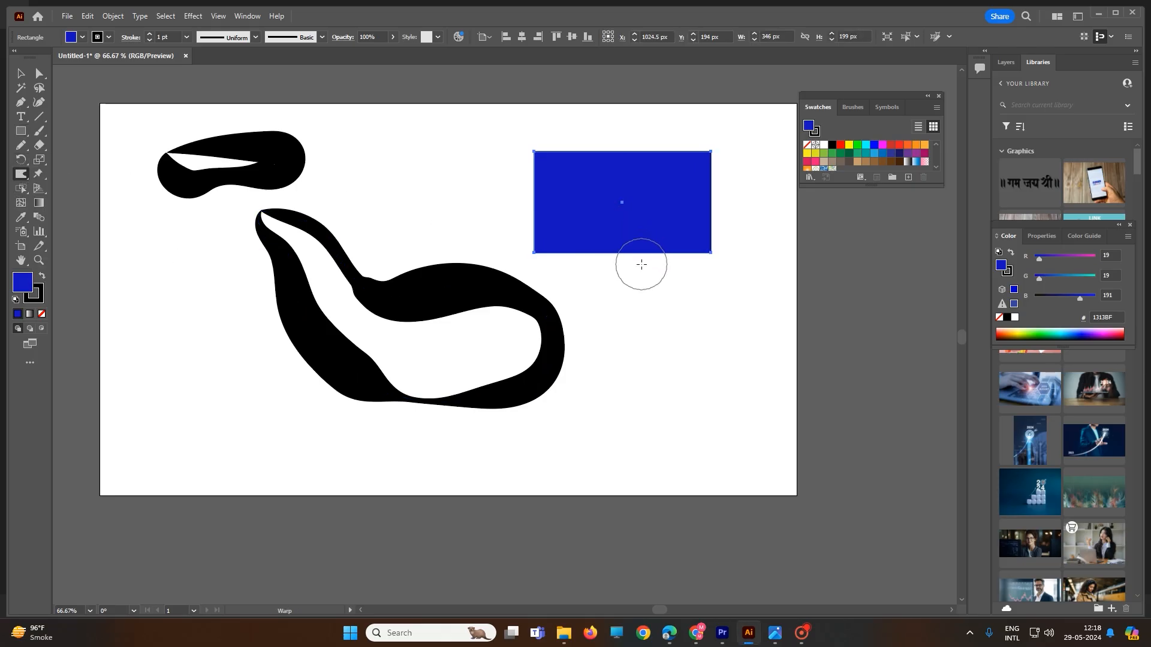
{"action": "mouse_move", "coordinate": [642, 264]}
{"action": "left_mouse_down"}
{"action": "mouse_move", "coordinate": [640, 244]}
{"action": "mouse_move", "coordinate": [686, 240]}
{"action": "left_mouse_up"}
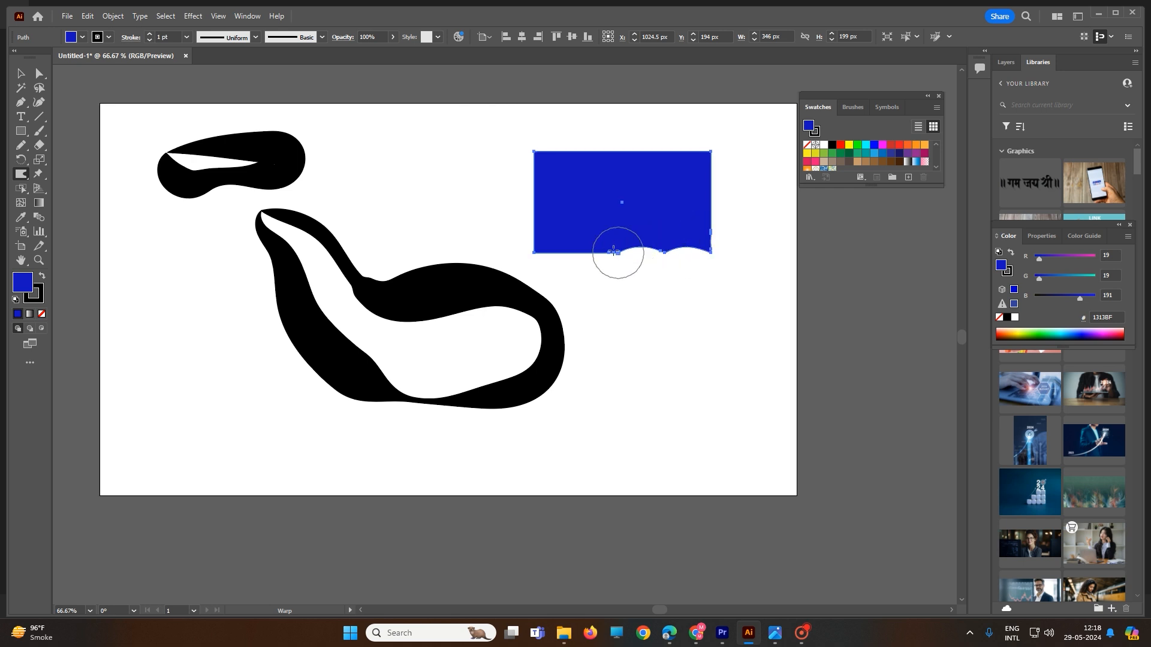
{"action": "mouse_move", "coordinate": [562, 252]}
{"action": "left_mouse_down"}
{"action": "mouse_move", "coordinate": [527, 226]}
{"action": "mouse_move", "coordinate": [560, 205]}
{"action": "mouse_move", "coordinate": [537, 175]}
{"action": "mouse_move", "coordinate": [512, 172]}
{"action": "mouse_move", "coordinate": [564, 153]}
{"action": "mouse_move", "coordinate": [565, 134]}
{"action": "mouse_move", "coordinate": [711, 167]}
{"action": "mouse_move", "coordinate": [675, 175]}
{"action": "left_mouse_up"}
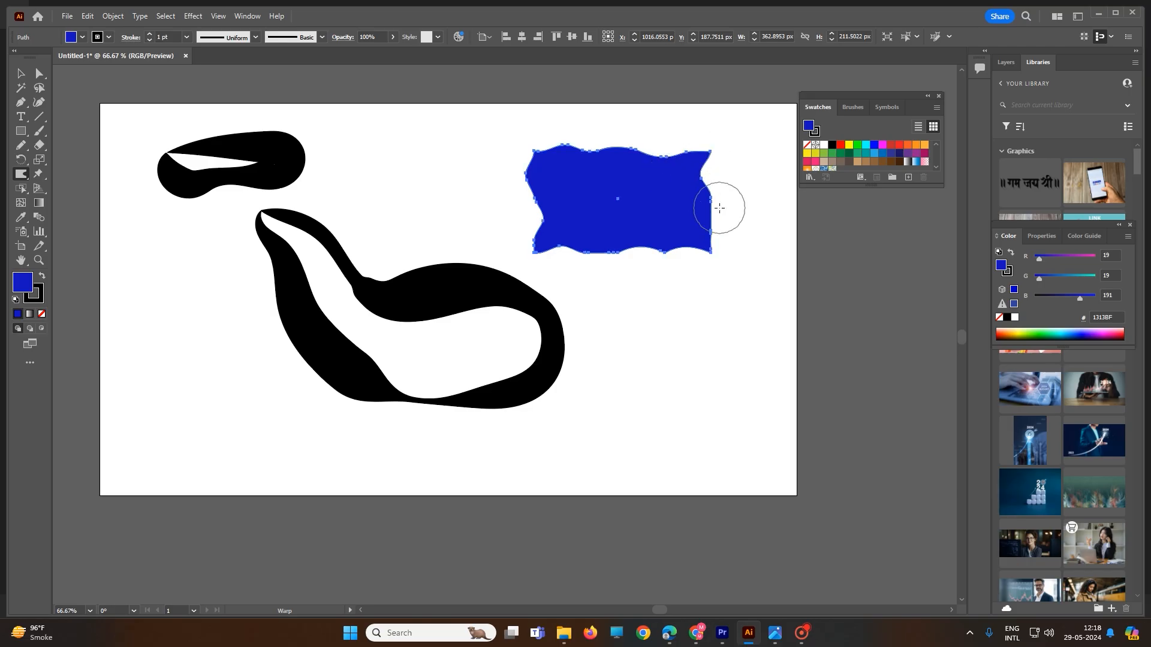
{"action": "left_click_drag", "start_coordinate": [711, 212], "coordinate": [700, 215]}
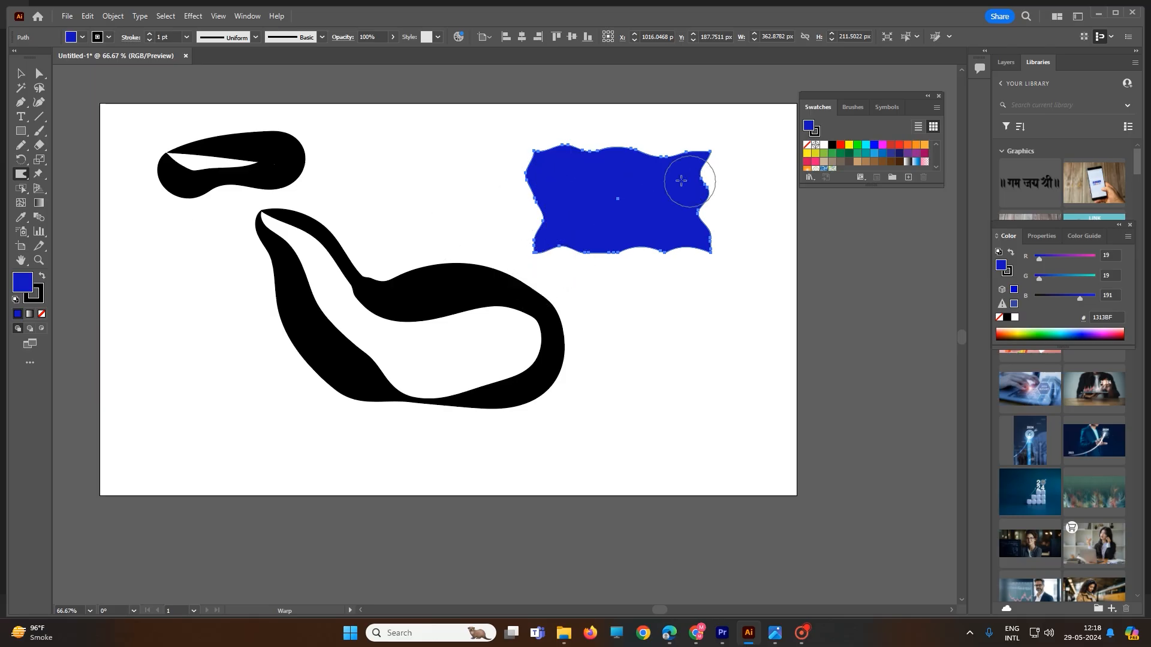
- Twirl the blue shape's edges into curls, with spirals along its lower edge and in its interior, using the Twirl tool
{"action": "left_click", "coordinate": [21, 175]}
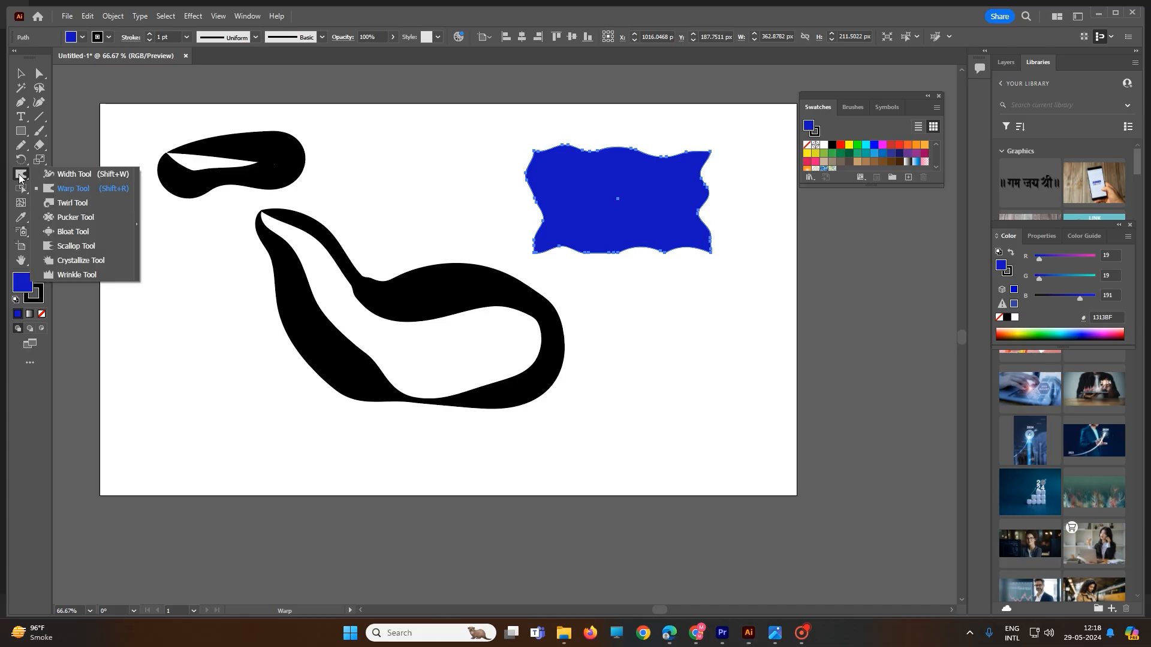
{"action": "left_click", "coordinate": [72, 203]}
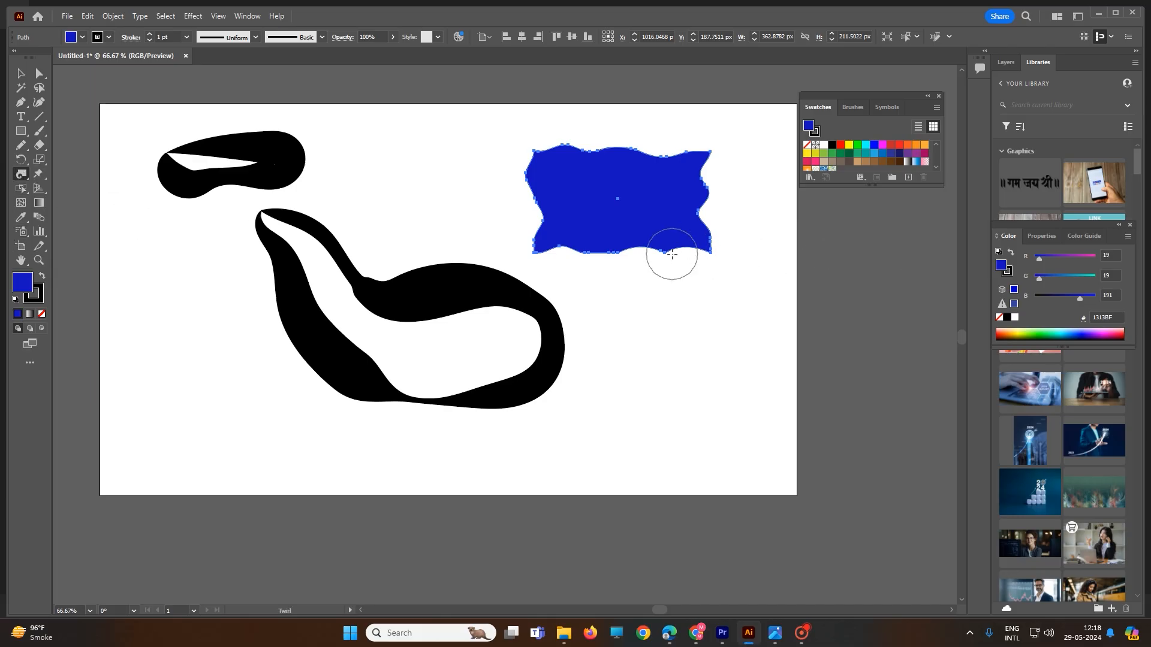
{"action": "mouse_move", "coordinate": [664, 249]}
{"action": "left_mouse_down"}
{"action": "mouse_move", "coordinate": [596, 257]}
{"action": "mouse_move", "coordinate": [560, 246]}
{"action": "mouse_move", "coordinate": [542, 226]}
{"action": "mouse_move", "coordinate": [532, 149]}
{"action": "mouse_move", "coordinate": [634, 147]}
{"action": "mouse_move", "coordinate": [714, 169]}
{"action": "mouse_move", "coordinate": [705, 225]}
{"action": "mouse_move", "coordinate": [590, 244]}
{"action": "left_mouse_up"}
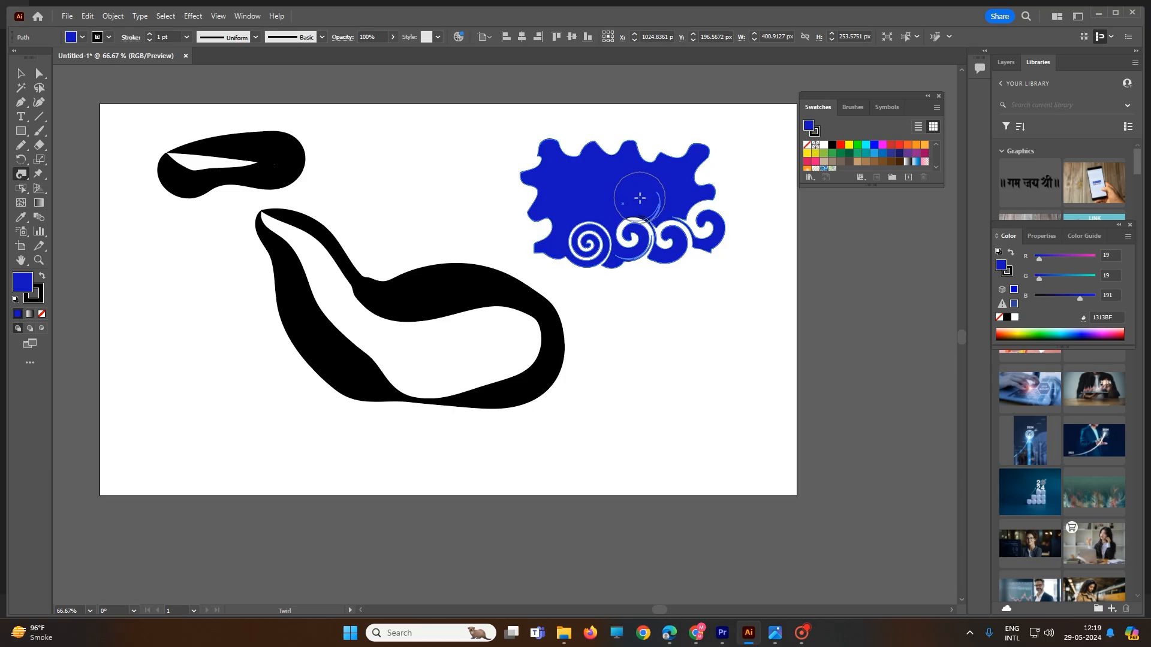
{"action": "left_click_drag", "start_coordinate": [640, 198], "coordinate": [611, 187]}
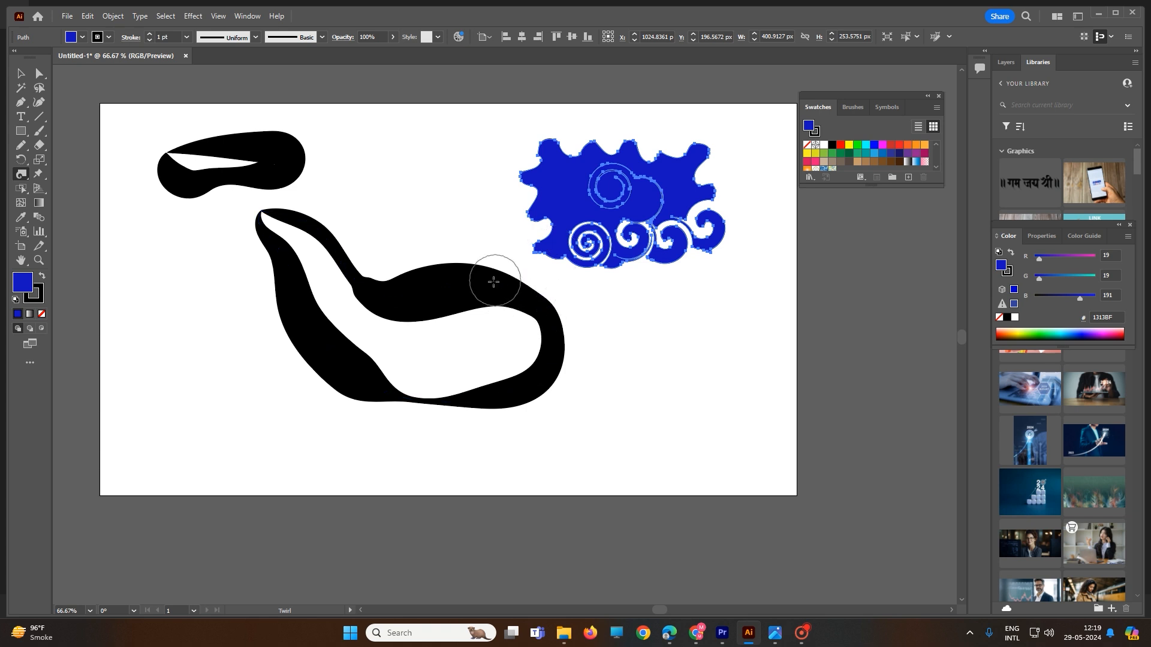
{"action": "left_click", "coordinate": [21, 73]}
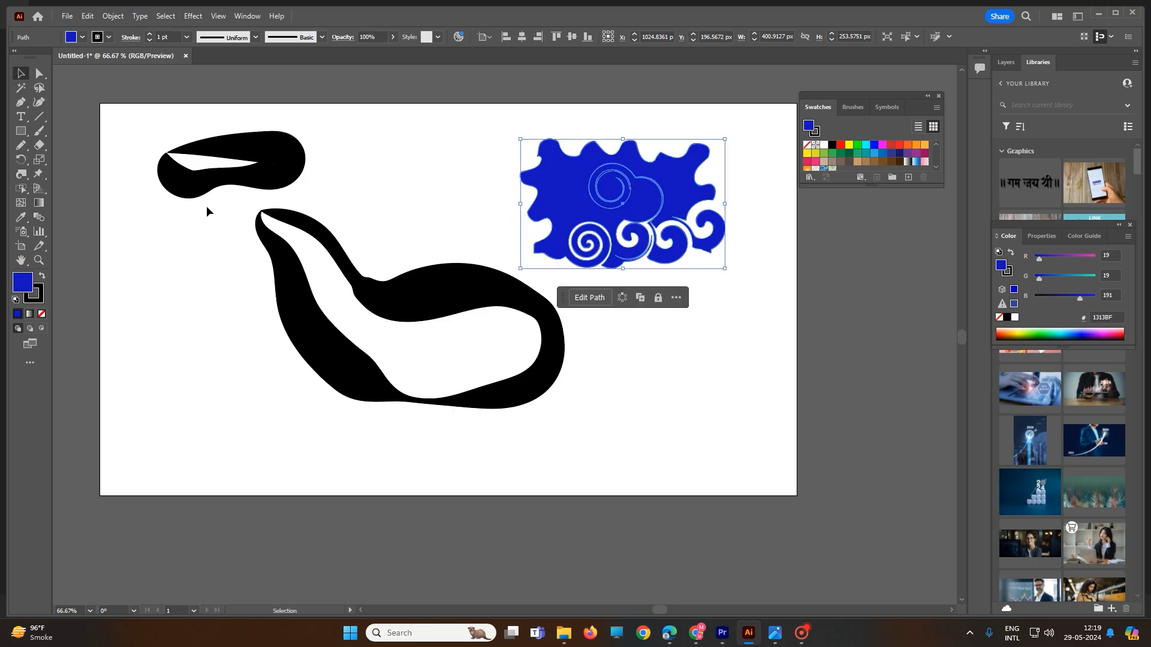
- Twirl the large black outline into spirals at several points along its upper and lower curves with the Twirl tool
{"action": "left_click", "coordinate": [328, 235]}
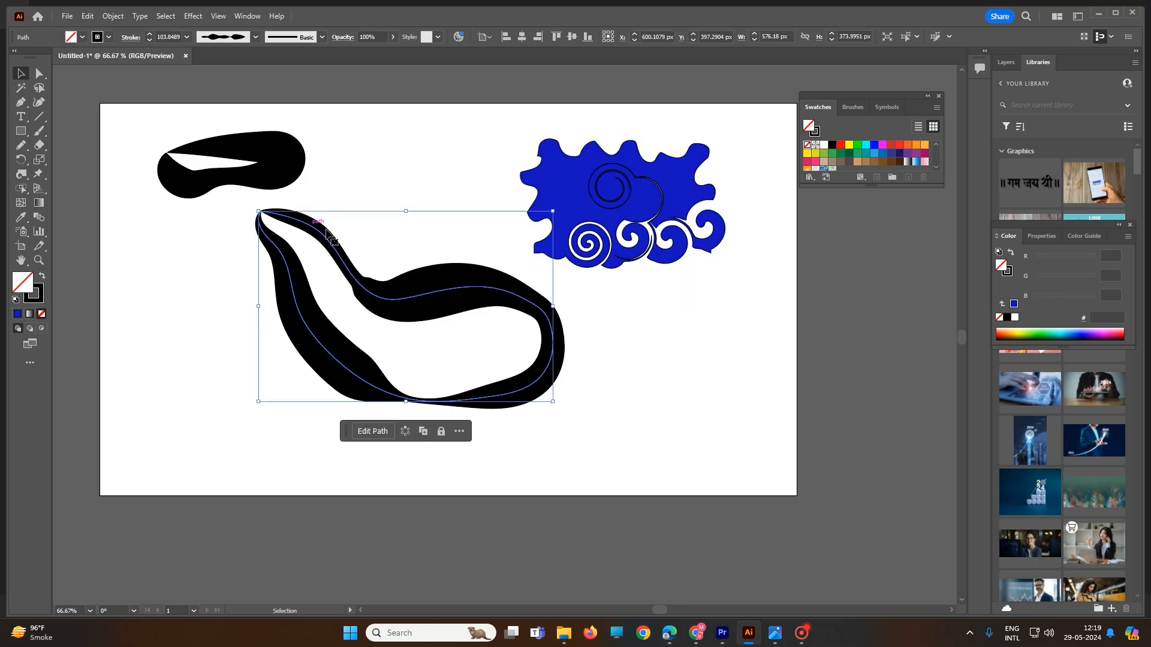
{"action": "left_click", "coordinate": [20, 176]}
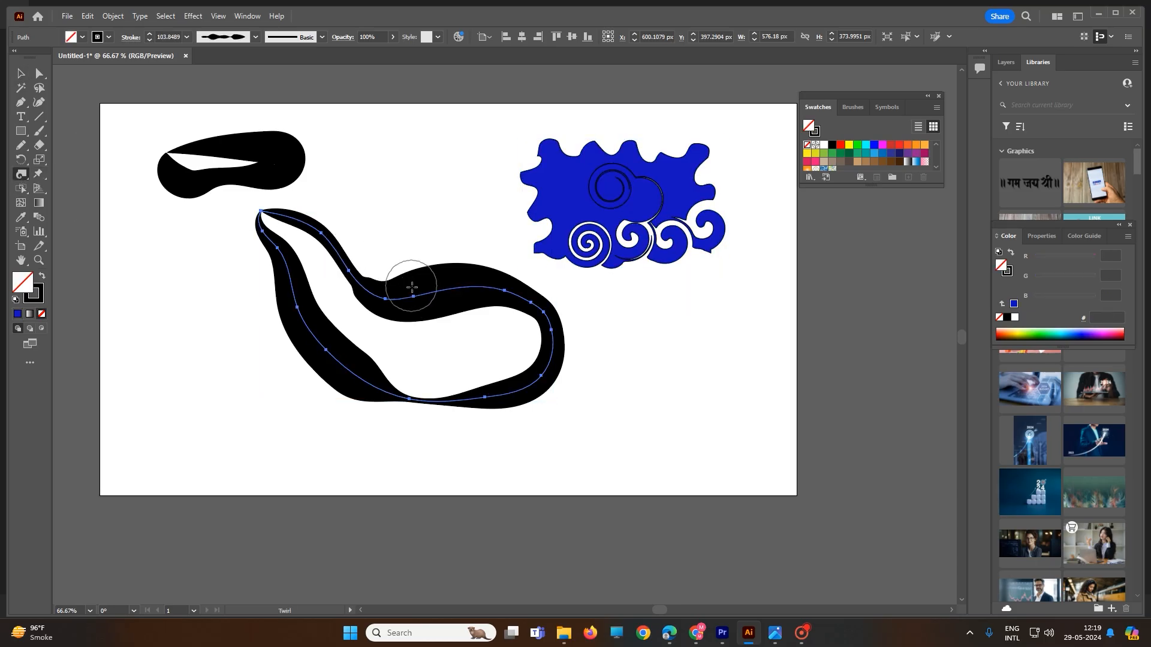
{"action": "left_click_drag", "start_coordinate": [414, 296], "coordinate": [415, 297]}
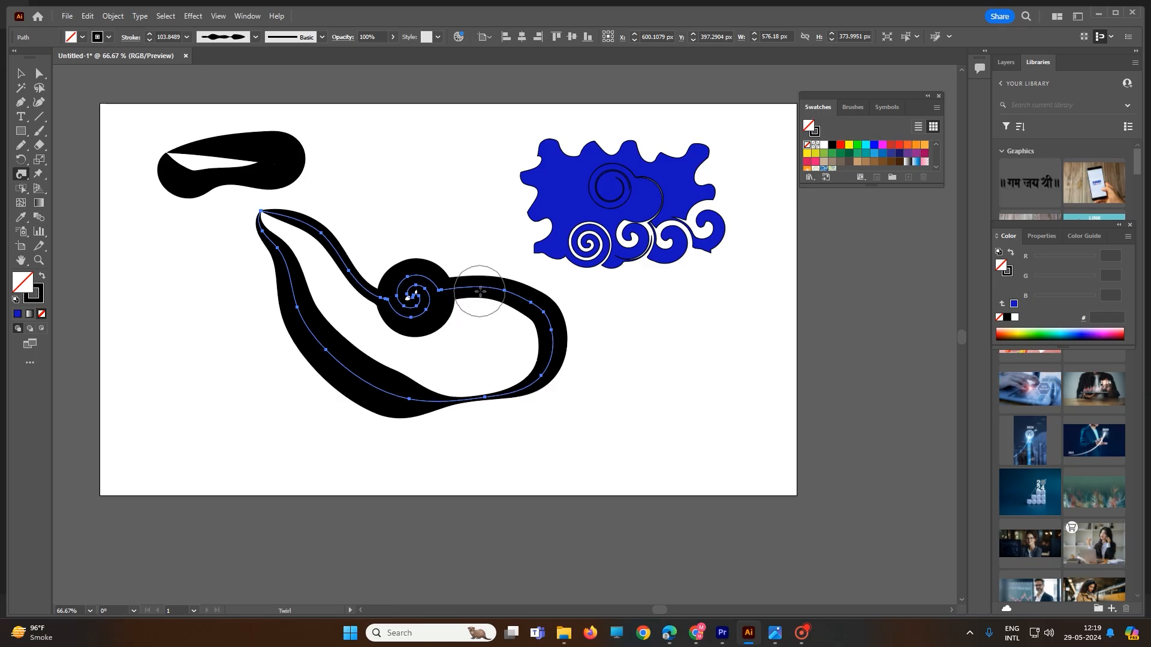
{"action": "left_click_drag", "start_coordinate": [483, 289], "coordinate": [483, 288]}
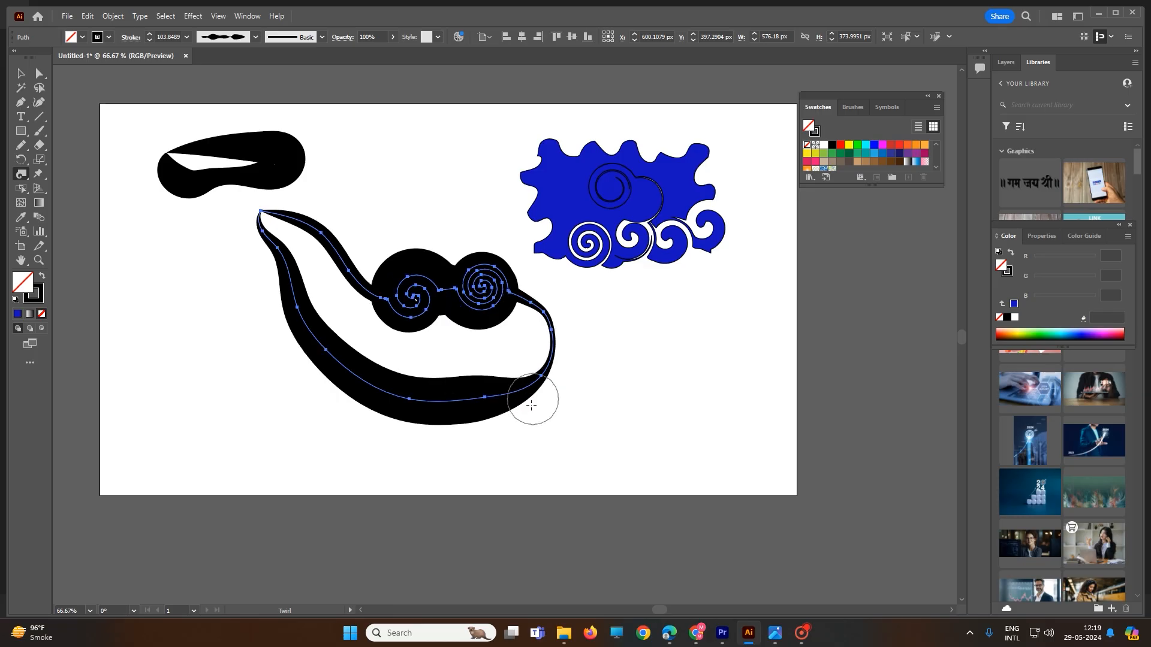
{"action": "mouse_move", "coordinate": [490, 400]}
{"action": "left_mouse_down"}
{"action": "mouse_move", "coordinate": [522, 403]}
{"action": "mouse_move", "coordinate": [539, 388]}
{"action": "left_mouse_up"}
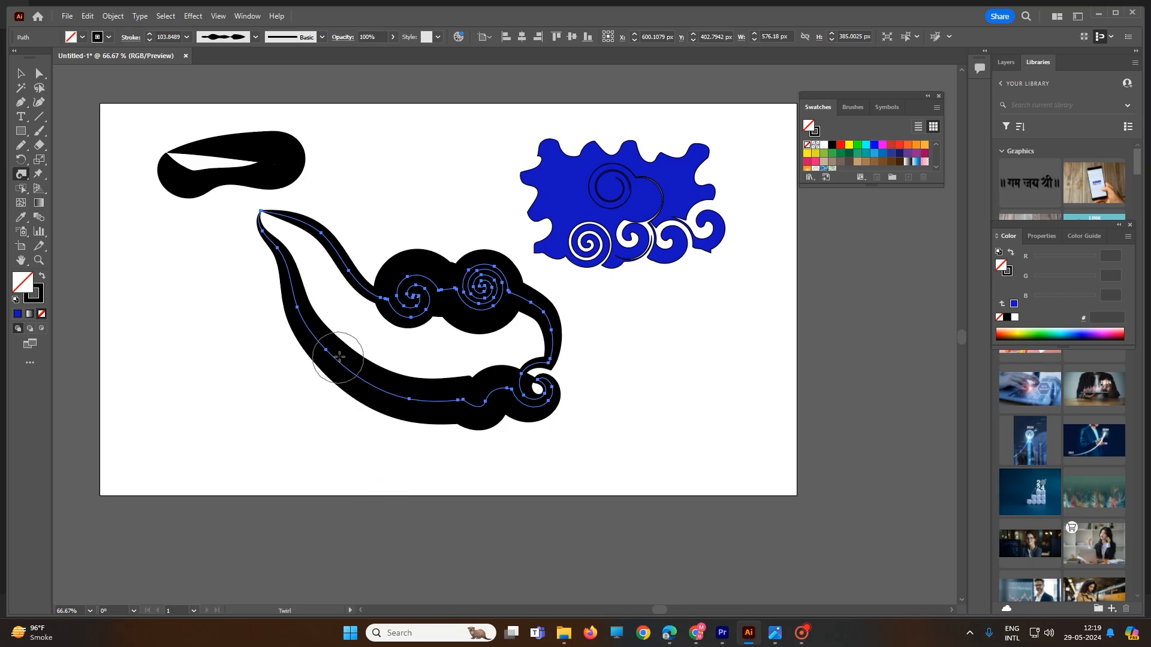
{"action": "left_click_drag", "start_coordinate": [335, 357], "coordinate": [335, 359]}
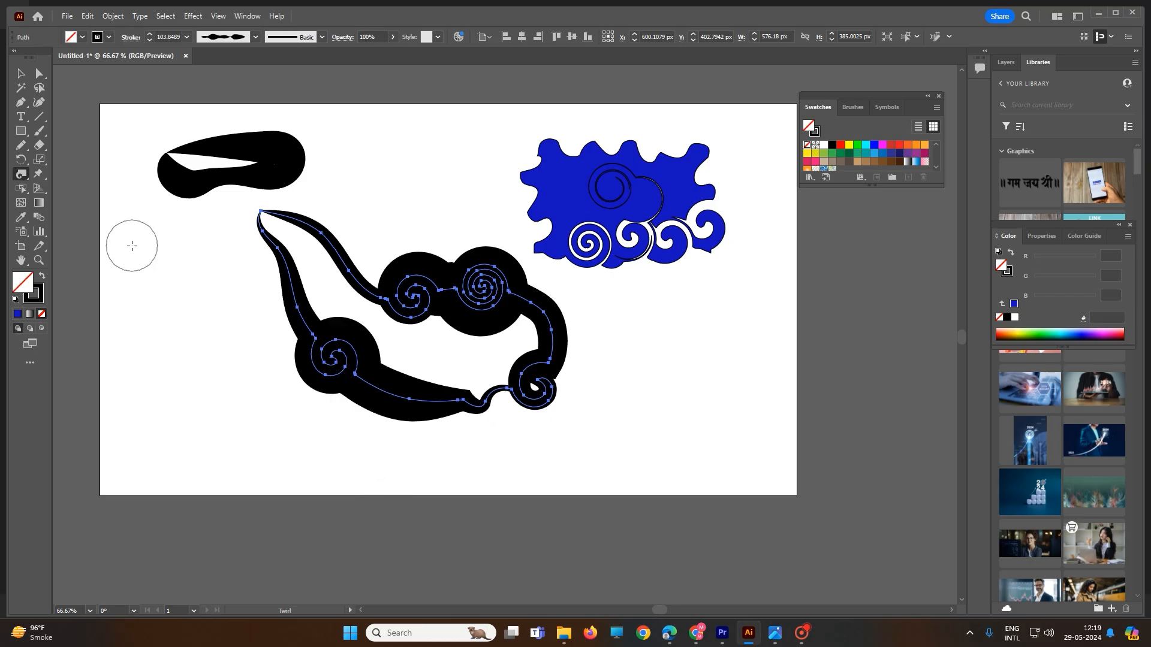
- Draw a rectangle about 279 × 170 px in the empty area below the blue shape and fill it with green 00FF00
{"action": "left_click", "coordinate": [22, 177]}
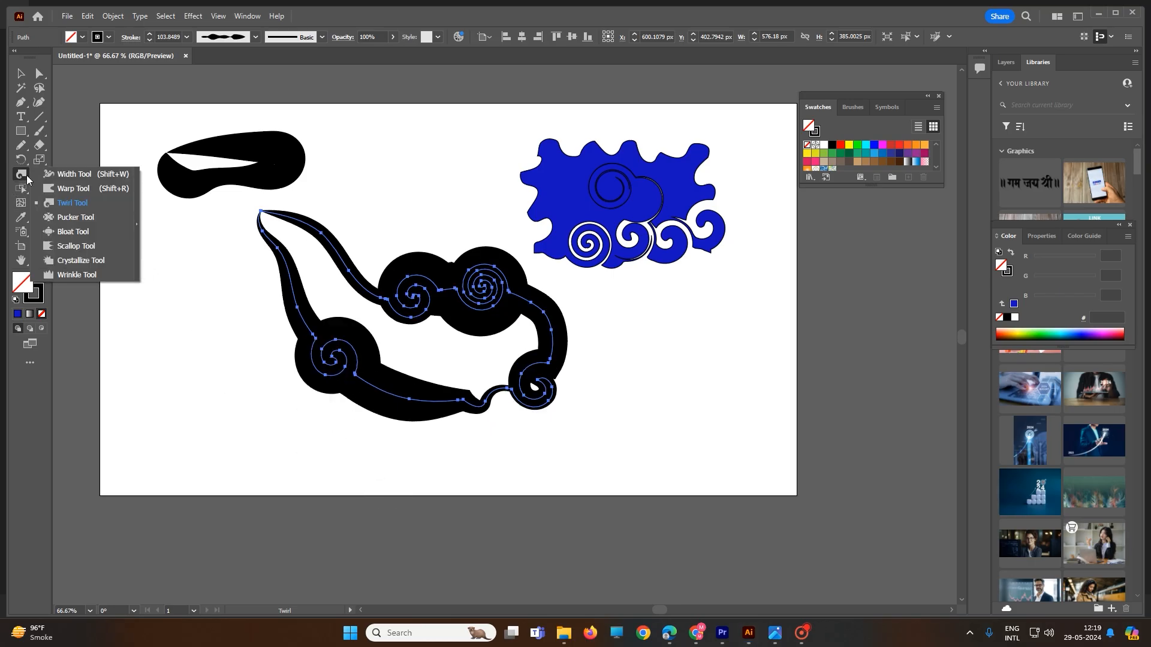
{"action": "left_click", "coordinate": [62, 217]}
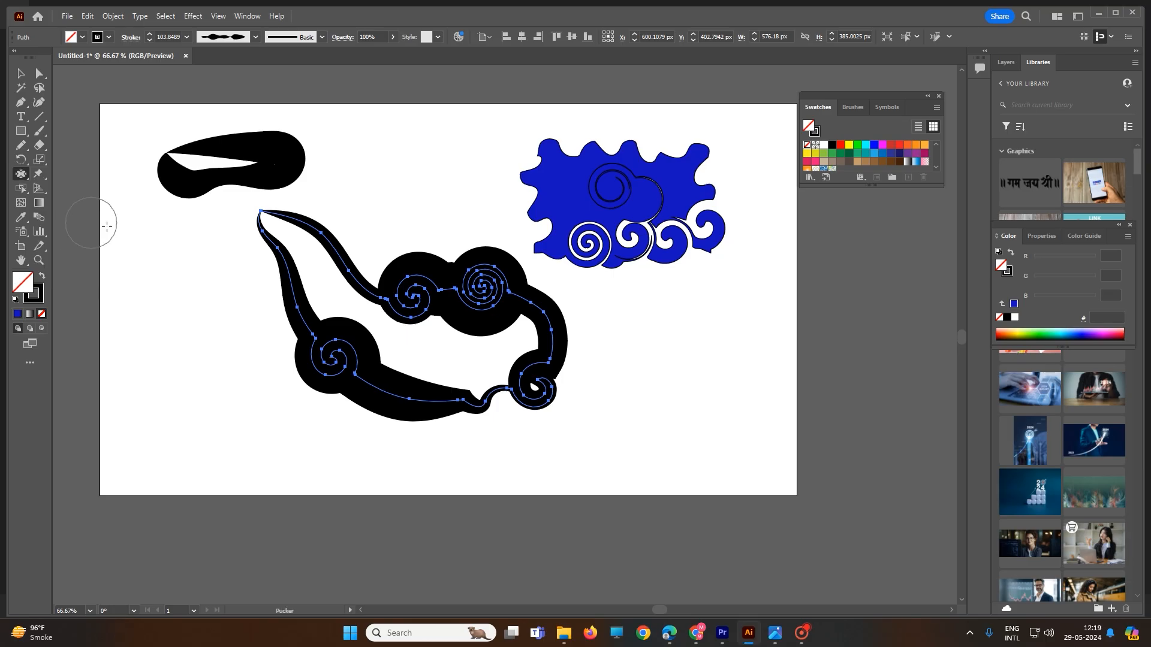
{"action": "left_click", "coordinate": [19, 77]}
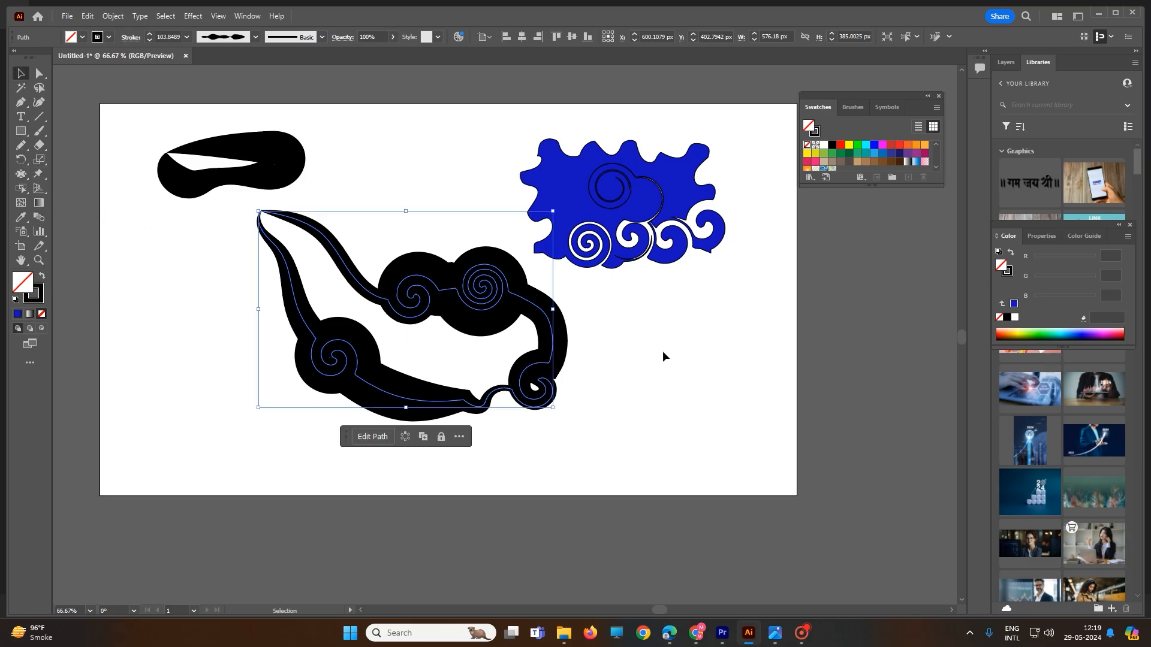
{"action": "left_click", "coordinate": [26, 135]}
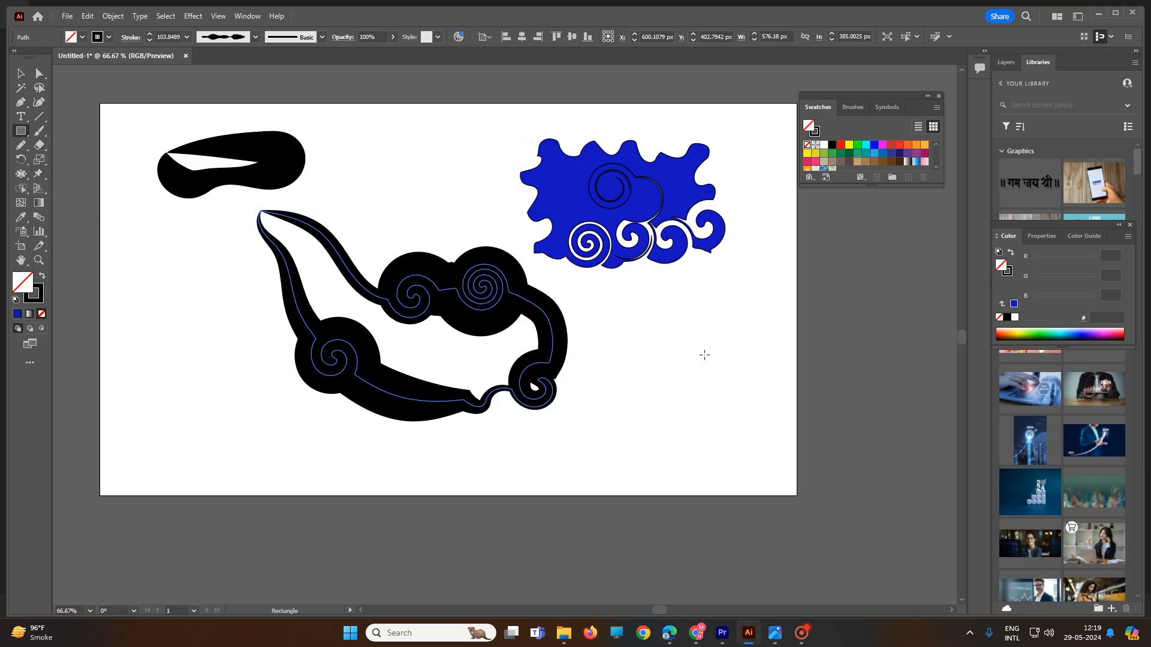
{"action": "left_click_drag", "start_coordinate": [623, 308], "coordinate": [765, 396]}
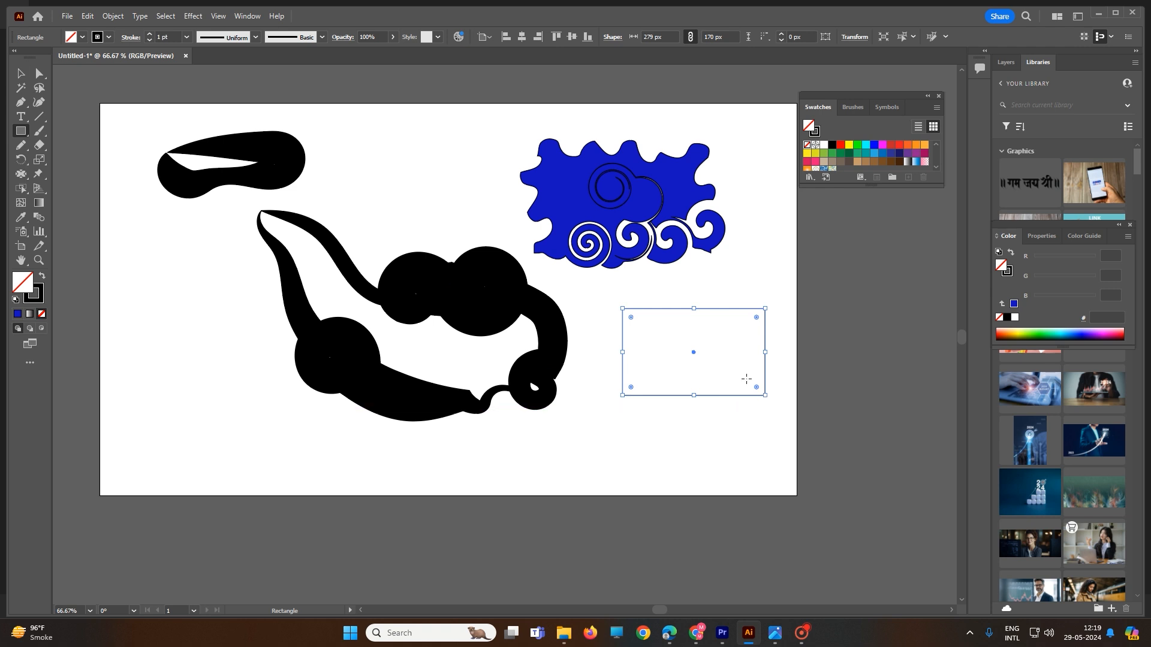
{"action": "left_click", "coordinate": [858, 145]}
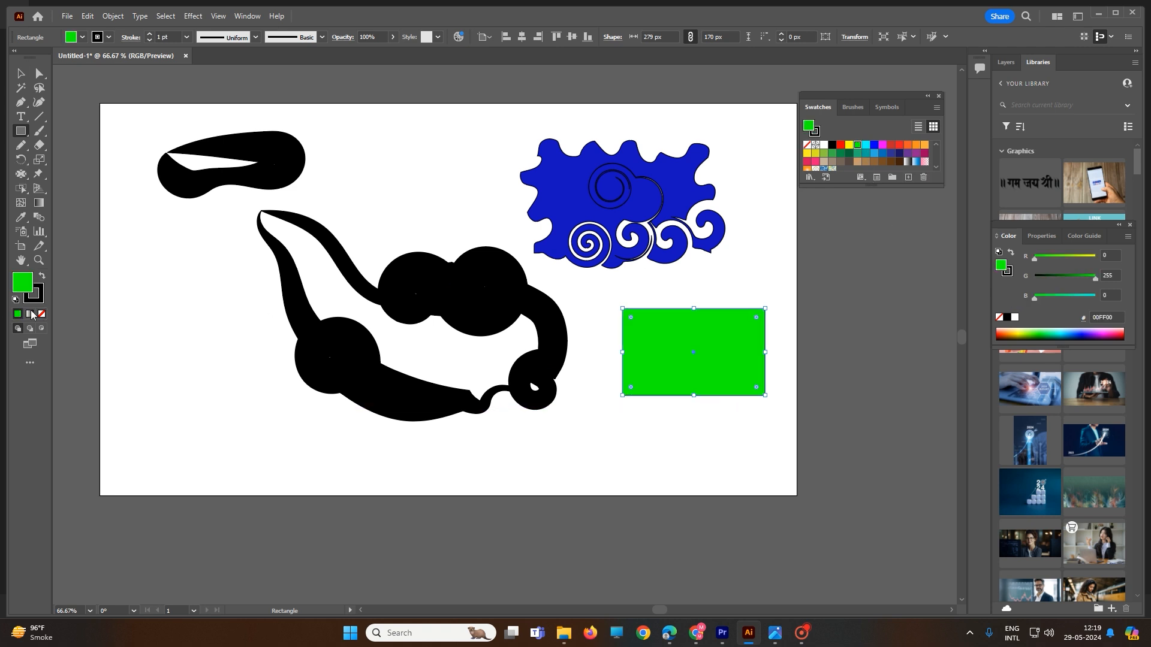
- Pinch the green rectangle's edges into sharp points and deep narrow notches with the Pucker tool
{"action": "left_click", "coordinate": [23, 178]}
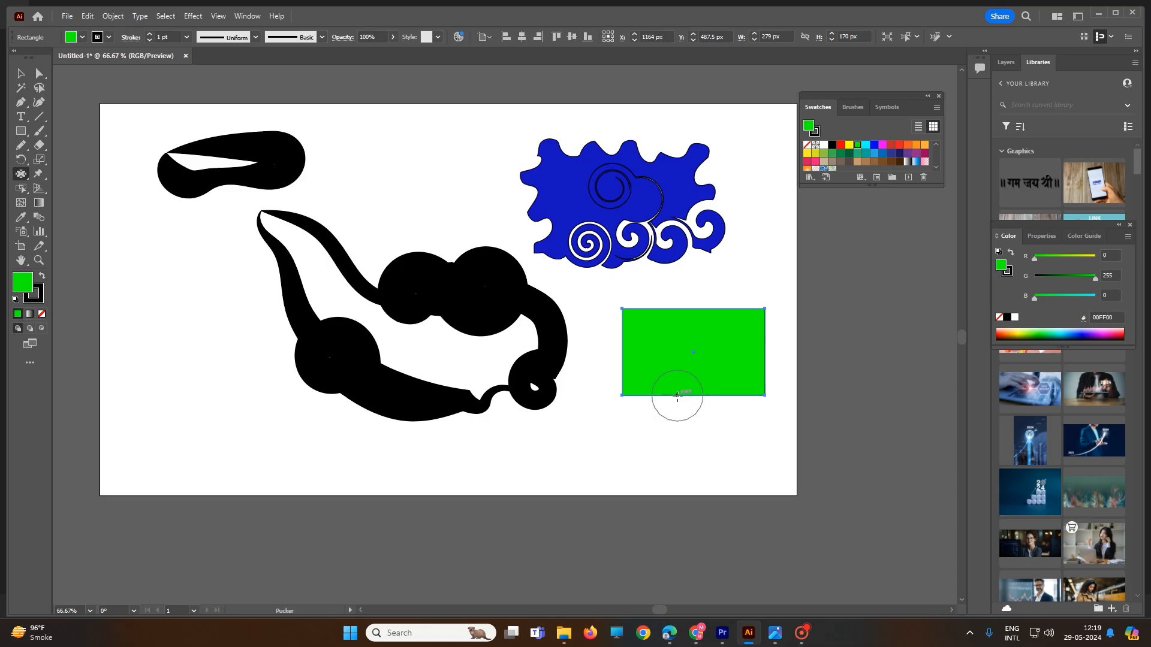
{"action": "mouse_move", "coordinate": [677, 396]}
{"action": "left_mouse_down"}
{"action": "mouse_move", "coordinate": [711, 393]}
{"action": "mouse_move", "coordinate": [712, 419]}
{"action": "mouse_move", "coordinate": [647, 404]}
{"action": "mouse_move", "coordinate": [589, 416]}
{"action": "mouse_move", "coordinate": [616, 383]}
{"action": "mouse_move", "coordinate": [597, 370]}
{"action": "mouse_move", "coordinate": [606, 305]}
{"action": "mouse_move", "coordinate": [655, 312]}
{"action": "mouse_move", "coordinate": [666, 287]}
{"action": "mouse_move", "coordinate": [692, 273]}
{"action": "mouse_move", "coordinate": [702, 337]}
{"action": "mouse_move", "coordinate": [761, 316]}
{"action": "mouse_move", "coordinate": [752, 336]}
{"action": "mouse_move", "coordinate": [764, 381]}
{"action": "mouse_move", "coordinate": [687, 378]}
{"action": "mouse_move", "coordinate": [662, 396]}
{"action": "left_mouse_up"}
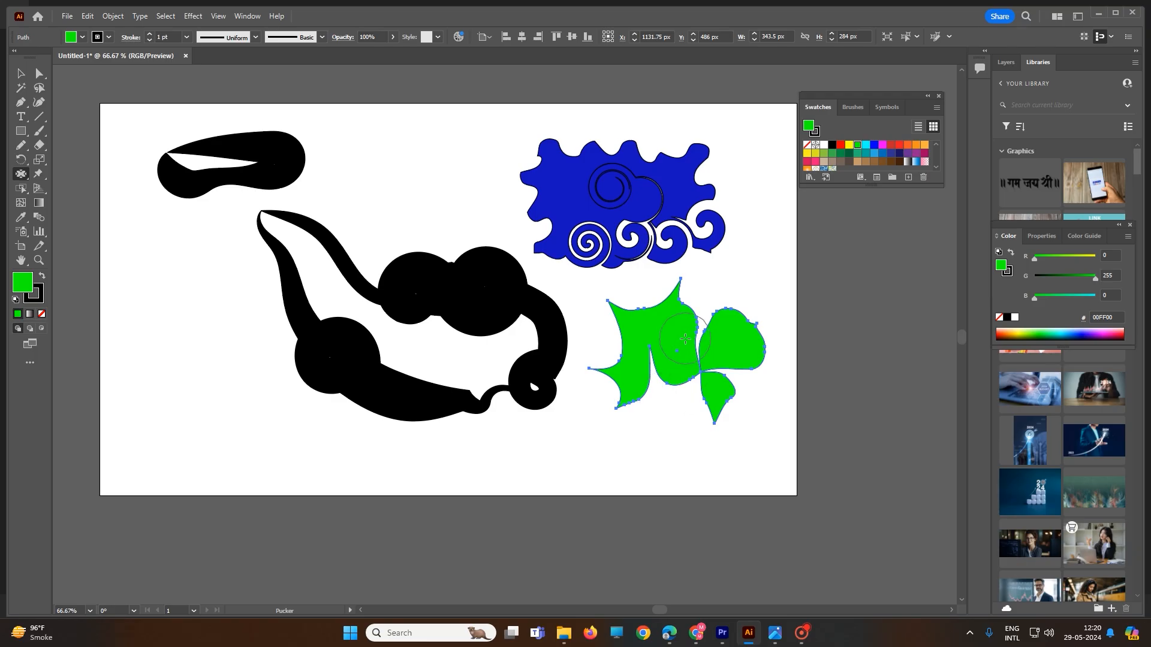
{"action": "left_click_drag", "start_coordinate": [685, 339], "coordinate": [682, 334]}
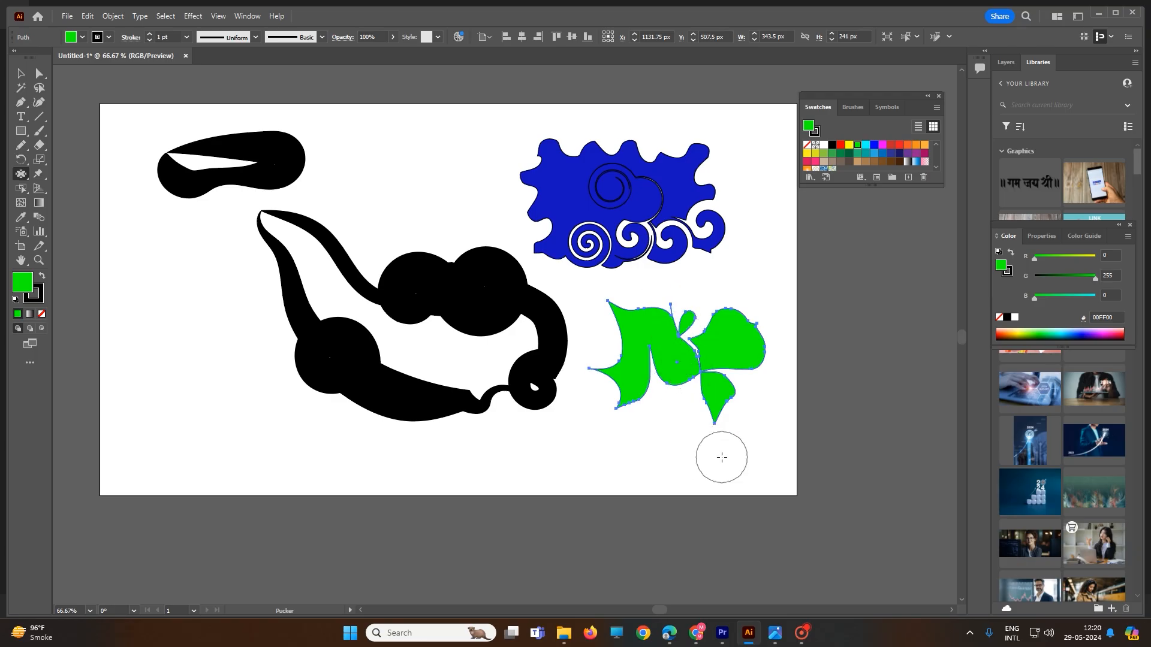
- Delete both black outlines and the blue twirled shape, keeping the green puckered shape
{"action": "right_click", "coordinate": [18, 179]}
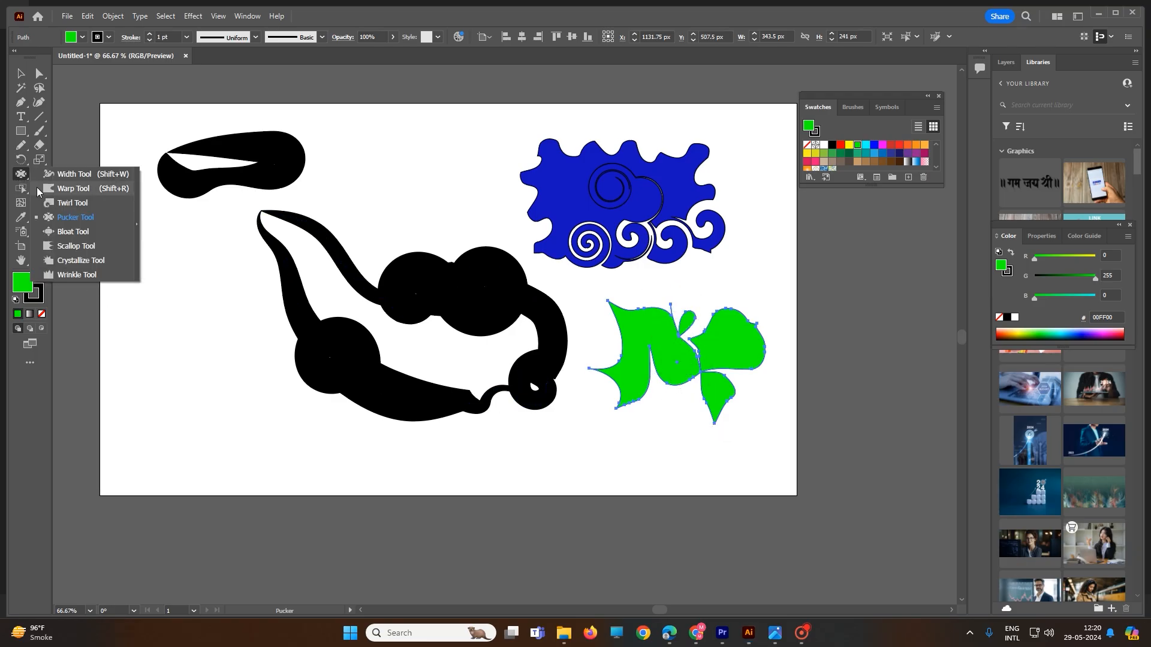
{"action": "left_click", "coordinate": [66, 231]}
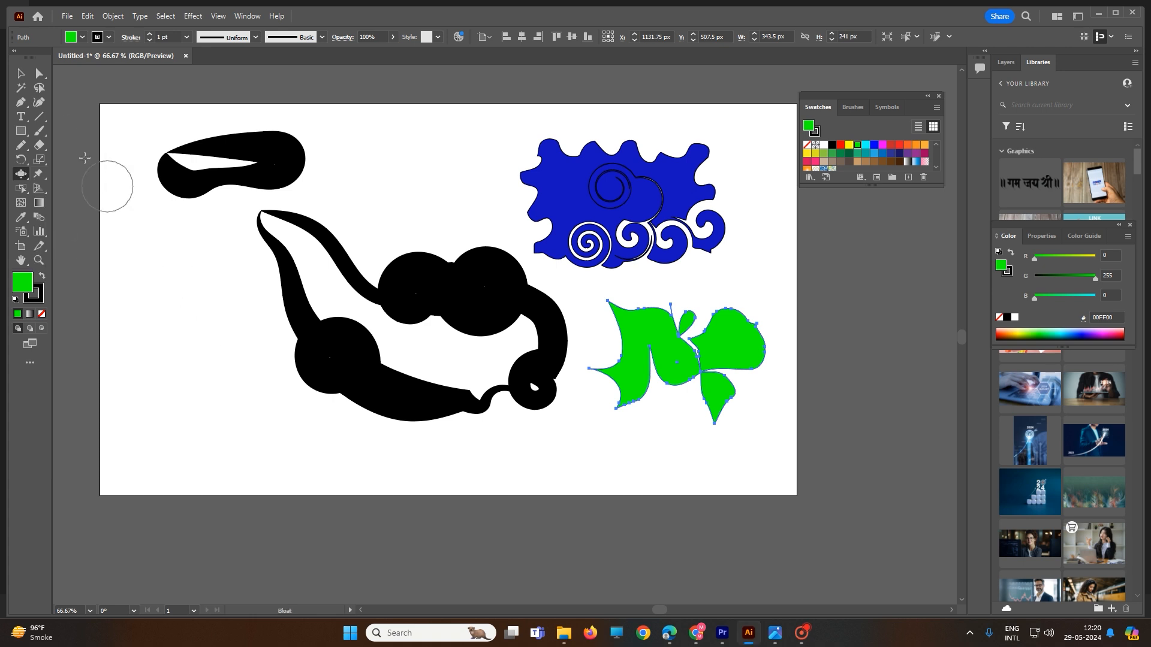
{"action": "left_click", "coordinate": [21, 75]}
{"action": "left_click_drag", "start_coordinate": [127, 106], "coordinate": [573, 493]}
{"action": "key", "text": "Delete"}
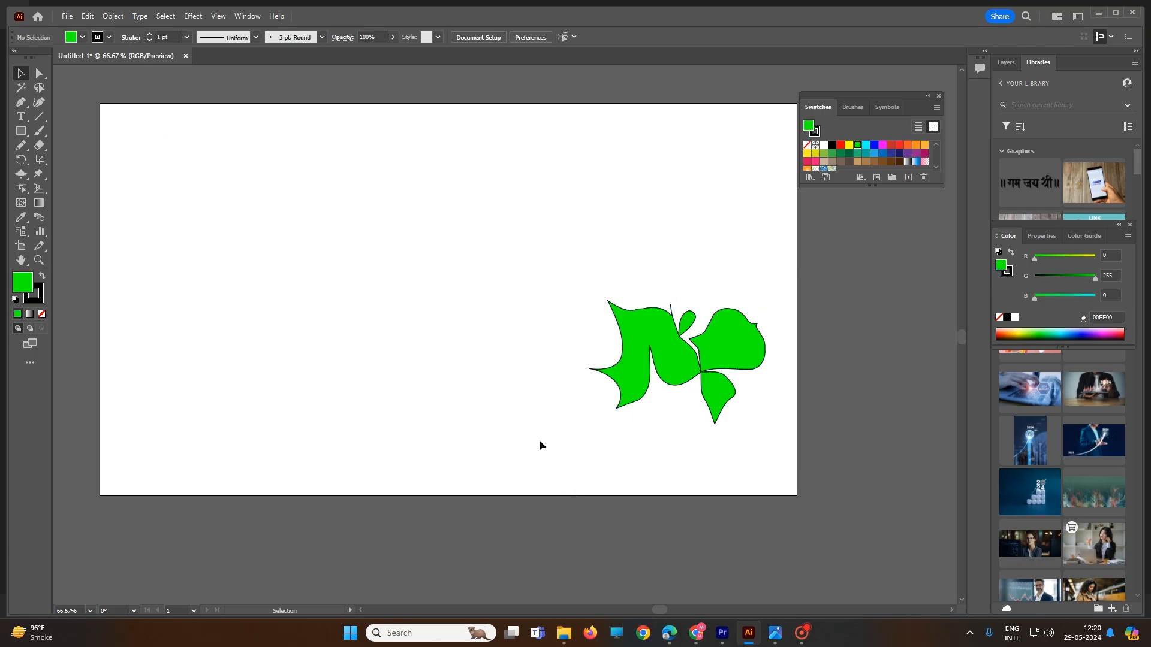
- Draw a circle about 411 px across in the artboard's left half and fill it with magenta FF00FF
{"action": "left_click", "coordinate": [21, 132]}
{"action": "left_click_drag", "start_coordinate": [21, 132], "coordinate": [76, 158]}
{"action": "left_click_drag", "start_coordinate": [226, 198], "coordinate": [435, 408]}
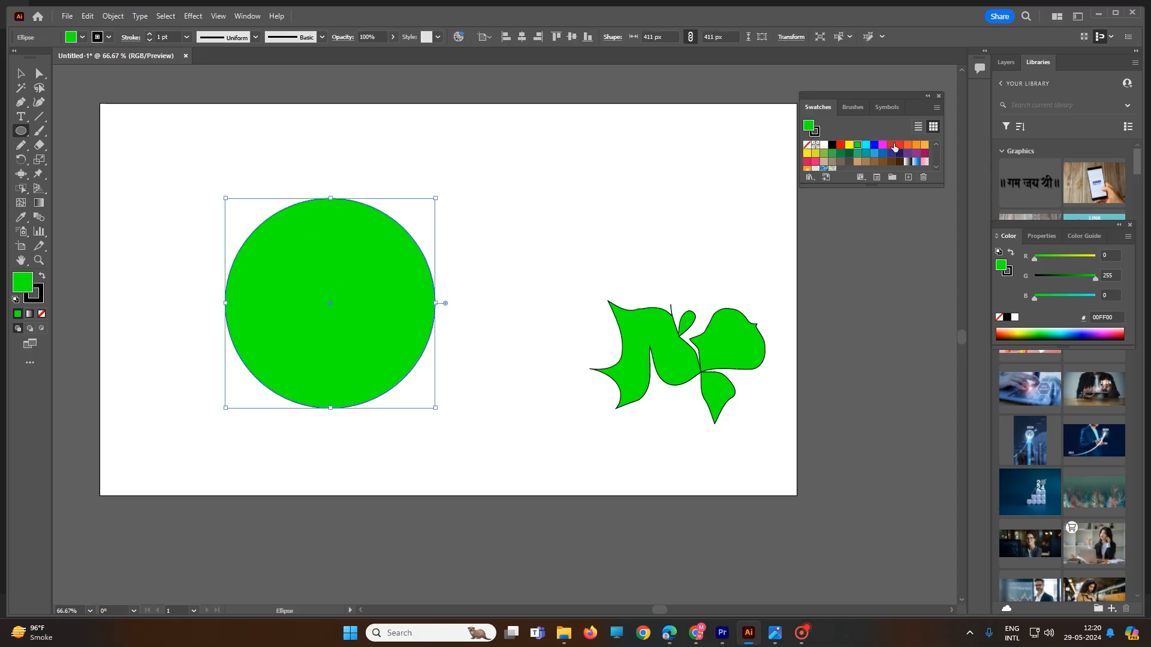
{"action": "left_click", "coordinate": [883, 145]}
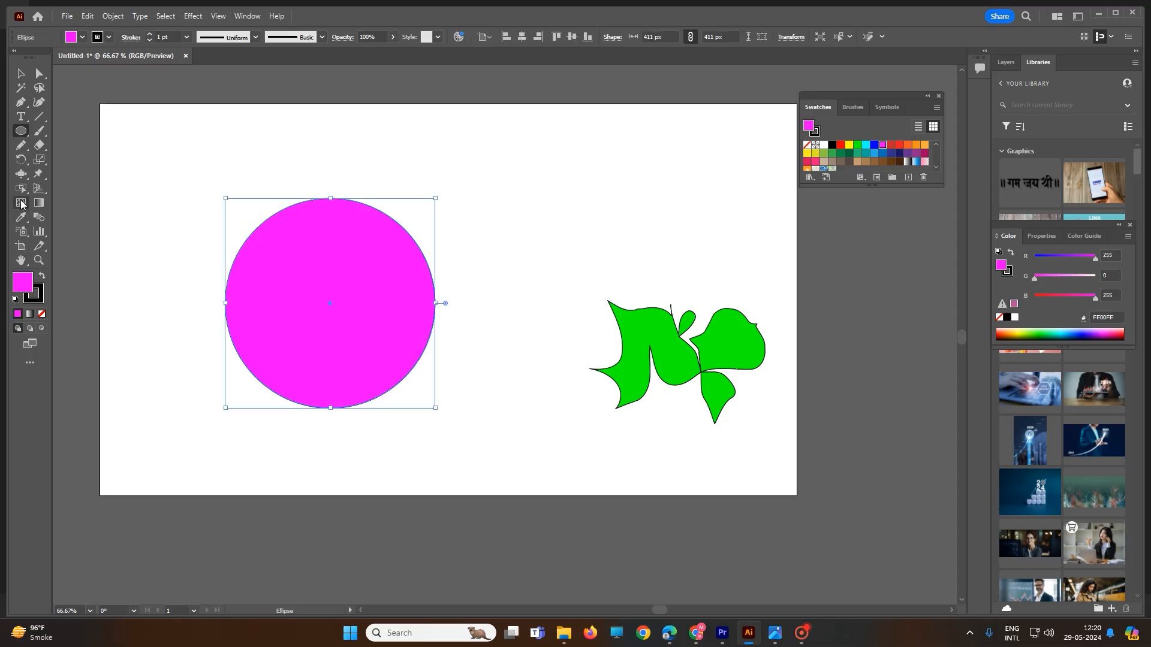
- Swell the magenta circle's upper edge into four rounded lobes and its lower edge into a downward bulge with the Bloat tool
{"action": "left_click_drag", "start_coordinate": [21, 173], "coordinate": [78, 233]}
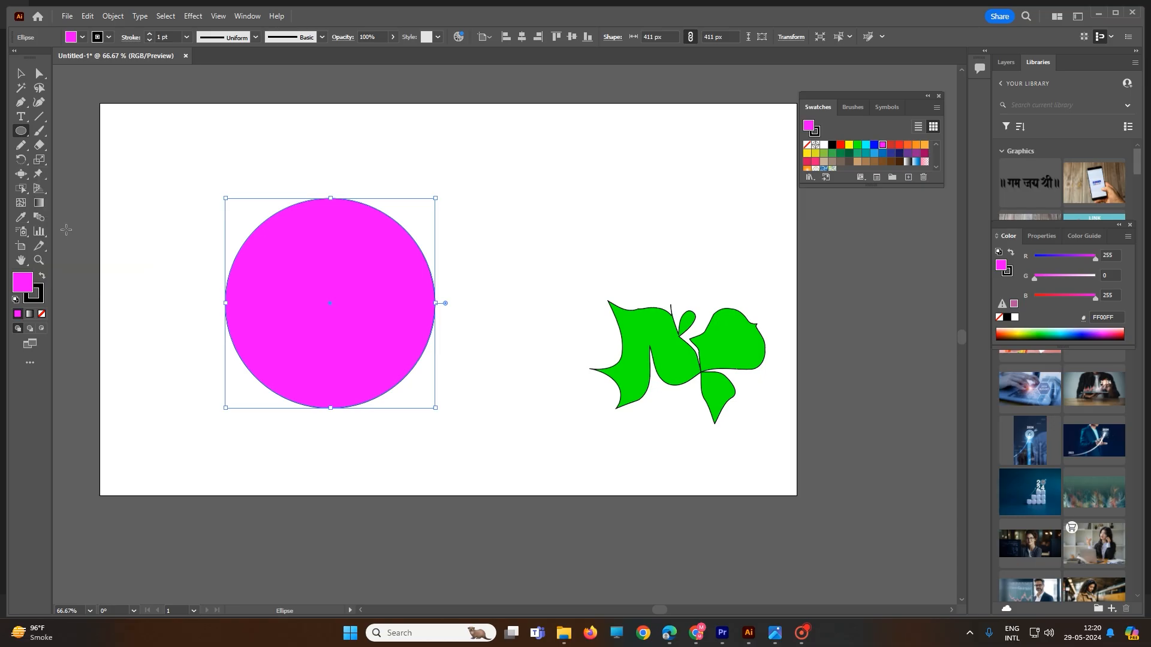
{"action": "mouse_move", "coordinate": [261, 227]}
{"action": "left_mouse_down"}
{"action": "mouse_move", "coordinate": [313, 214]}
{"action": "mouse_move", "coordinate": [313, 186]}
{"action": "mouse_move", "coordinate": [324, 224]}
{"action": "mouse_move", "coordinate": [353, 218]}
{"action": "mouse_move", "coordinate": [372, 177]}
{"action": "mouse_move", "coordinate": [416, 205]}
{"action": "mouse_move", "coordinate": [404, 243]}
{"action": "mouse_move", "coordinate": [430, 228]}
{"action": "left_mouse_up"}
{"action": "left_click_drag", "start_coordinate": [430, 308], "coordinate": [419, 300]}
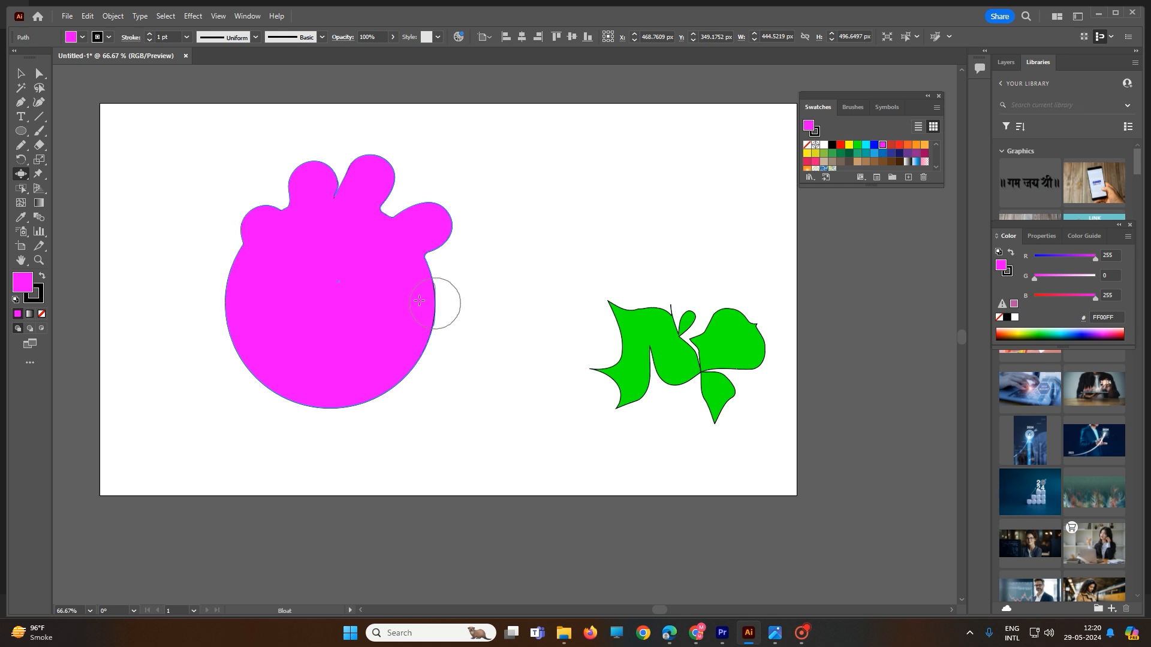
{"action": "left_click_drag", "start_coordinate": [439, 349], "coordinate": [454, 356]}
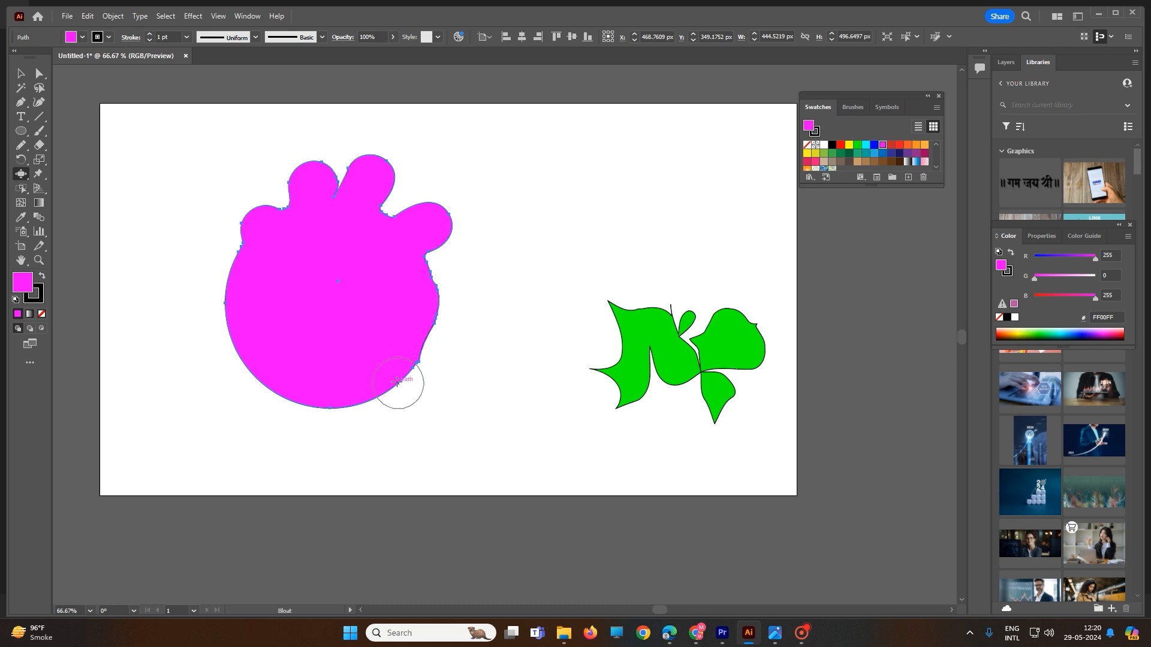
{"action": "mouse_move", "coordinate": [397, 382]}
{"action": "left_mouse_down"}
{"action": "mouse_move", "coordinate": [417, 407]}
{"action": "mouse_move", "coordinate": [352, 431]}
{"action": "left_mouse_up"}
{"action": "mouse_move", "coordinate": [298, 404]}
{"action": "left_mouse_down"}
{"action": "mouse_move", "coordinate": [231, 406]}
{"action": "mouse_move", "coordinate": [244, 398]}
{"action": "mouse_move", "coordinate": [241, 371]}
{"action": "mouse_move", "coordinate": [224, 369]}
{"action": "left_mouse_up"}
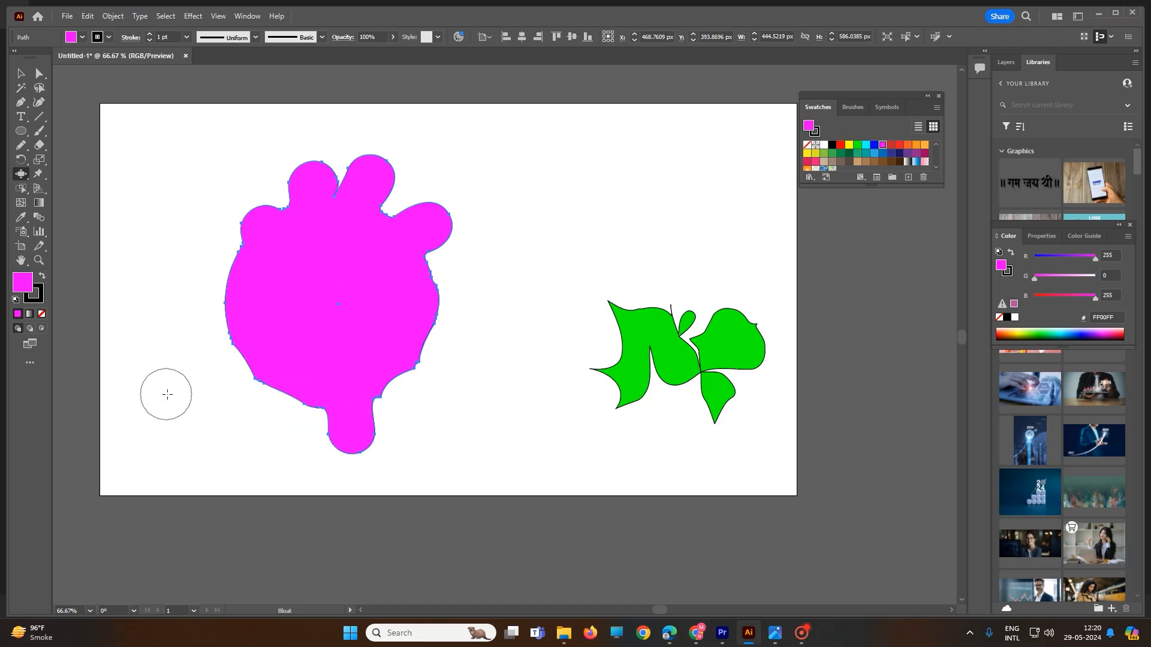
{"action": "mouse_move", "coordinate": [164, 297]}
{"action": "left_mouse_down"}
{"action": "mouse_move", "coordinate": [250, 272]}
{"action": "mouse_move", "coordinate": [293, 310]}
{"action": "left_mouse_up"}
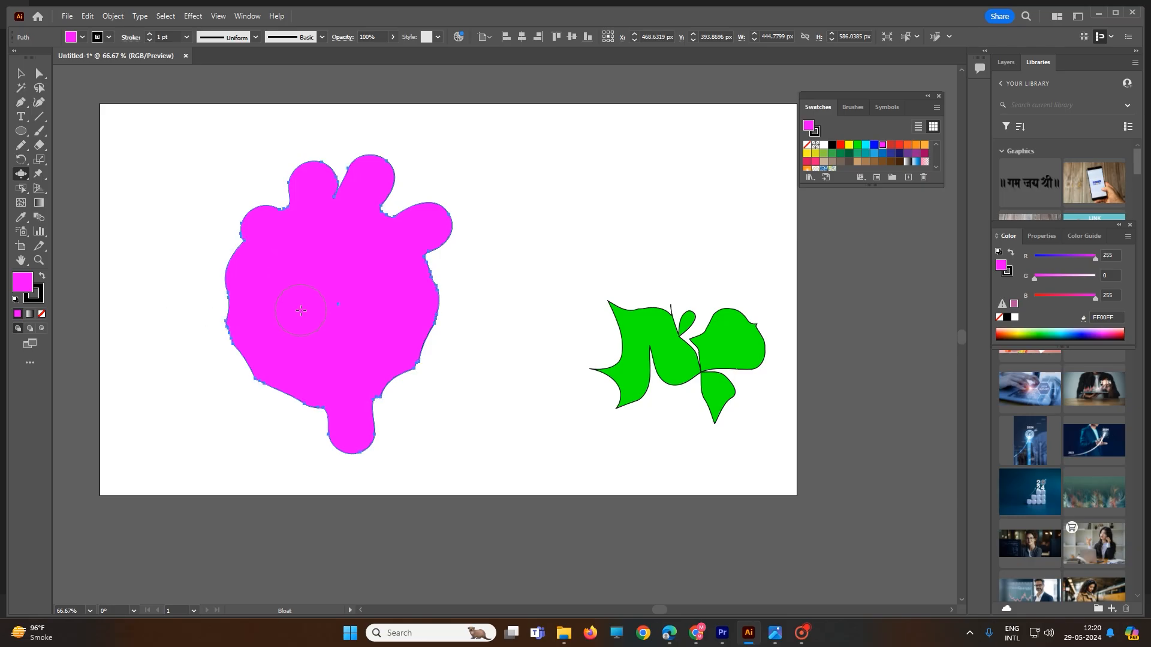
- Roughen the magenta shape's lower-left edge with the Scallop tool and delete the shape
{"action": "left_click", "coordinate": [20, 178]}
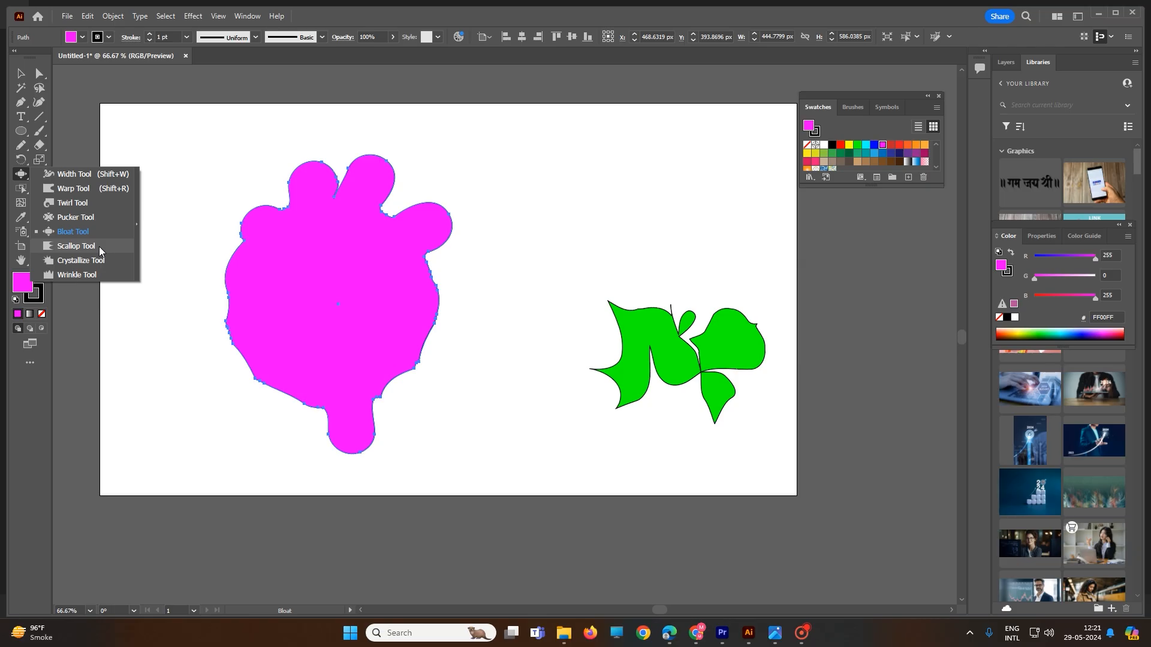
{"action": "left_click", "coordinate": [76, 246]}
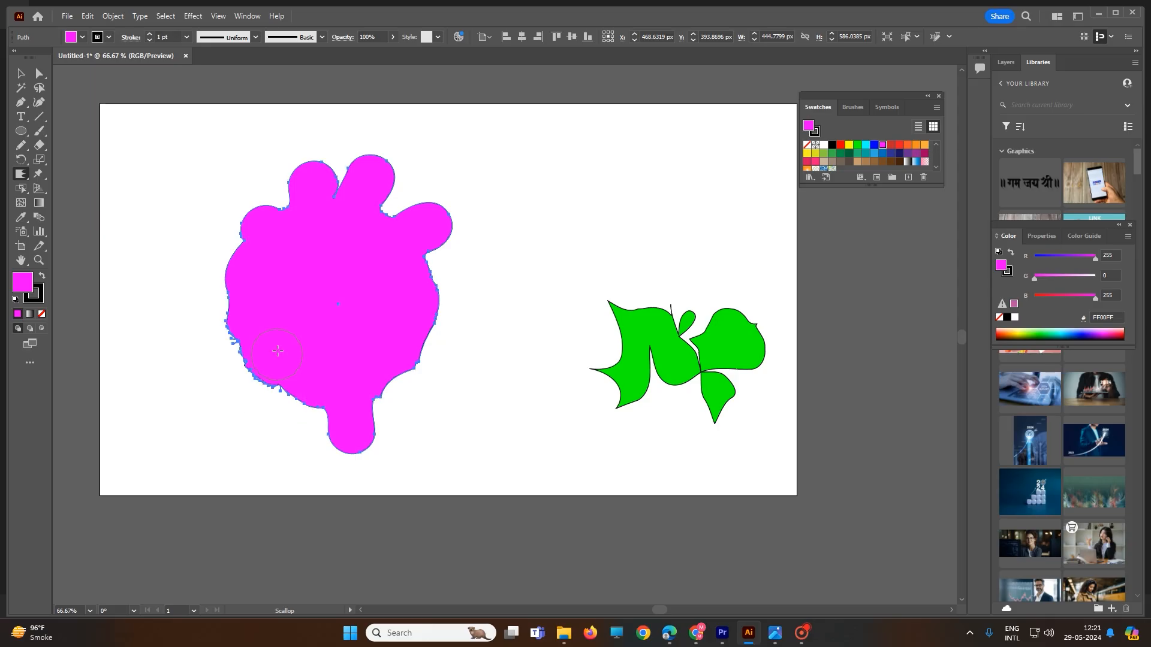
{"action": "left_click", "coordinate": [21, 73]}
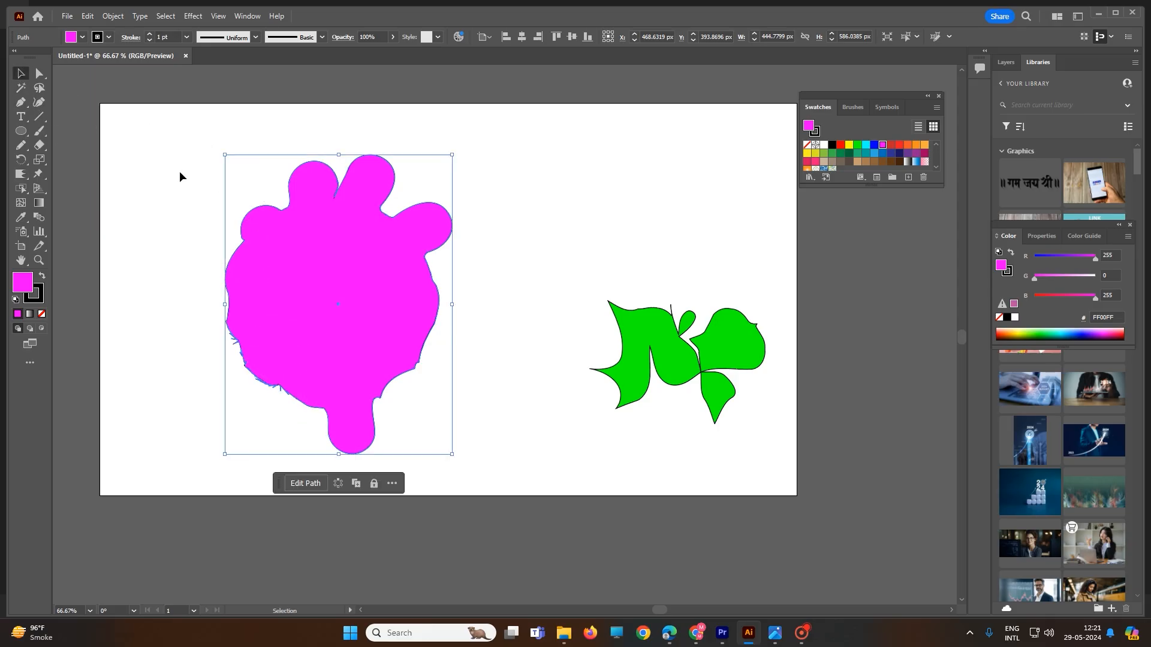
{"action": "left_click", "coordinate": [193, 144]}
{"action": "left_click_drag", "start_coordinate": [181, 121], "coordinate": [483, 563]}
{"action": "key", "text": "Delete"}
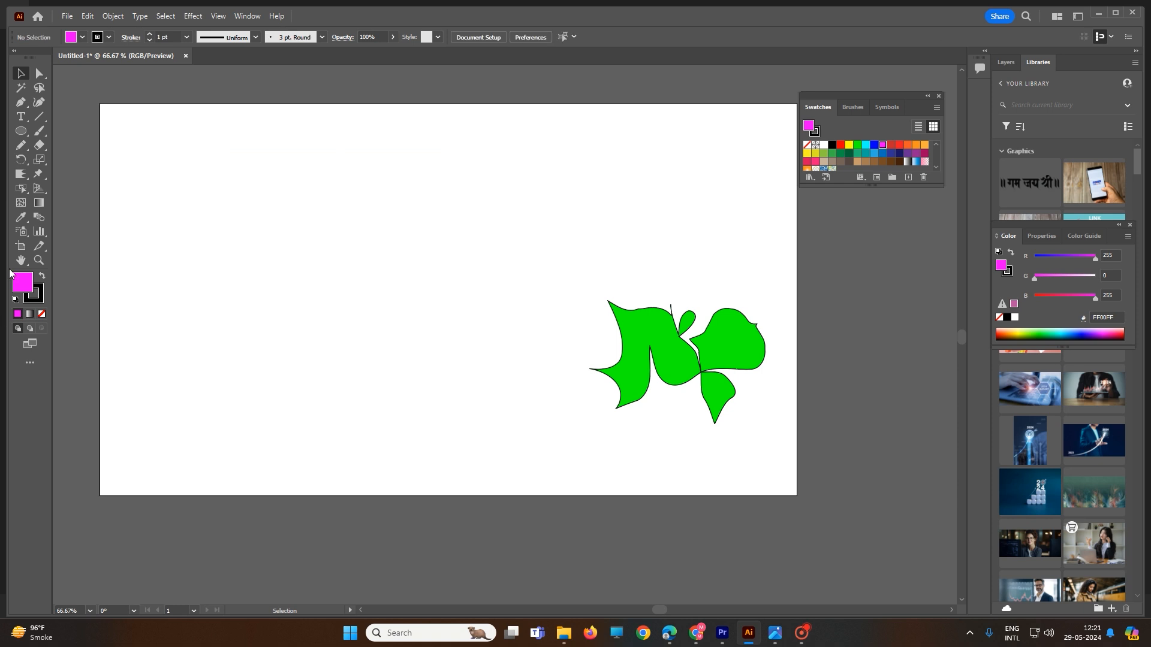
- Draw an ellipse about 387 × 184 px in the artboard's upper middle and fill it with orange F7931E
{"action": "left_click", "coordinate": [21, 131]}
{"action": "left_click_drag", "start_coordinate": [358, 164], "coordinate": [556, 259]}
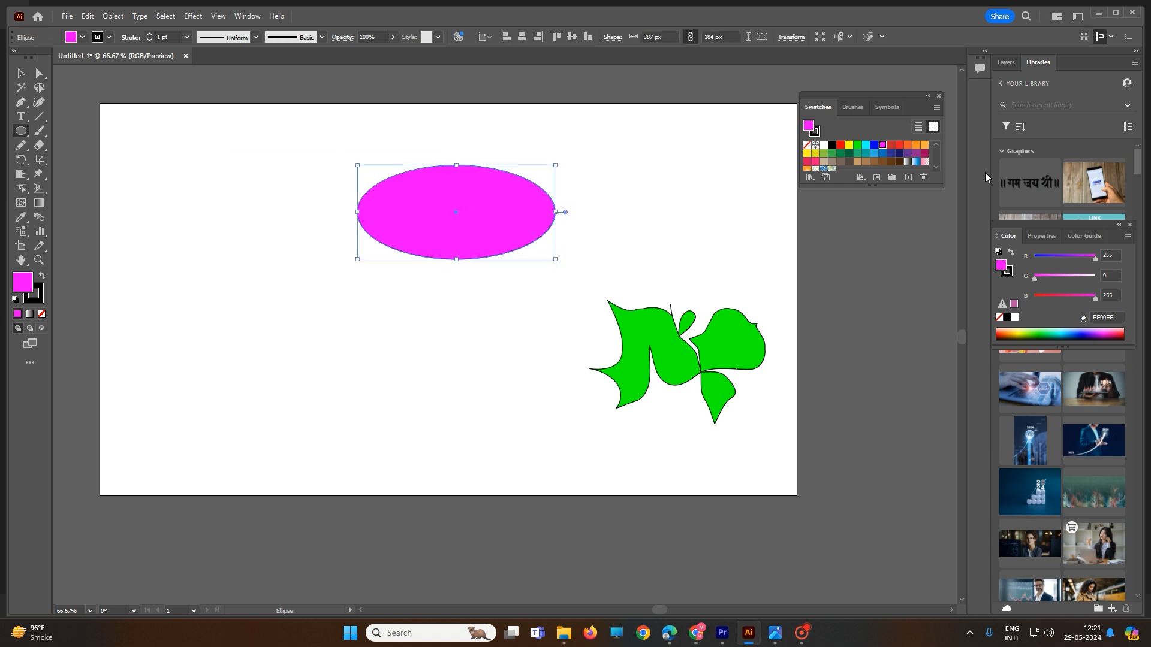
{"action": "left_click", "coordinate": [917, 145]}
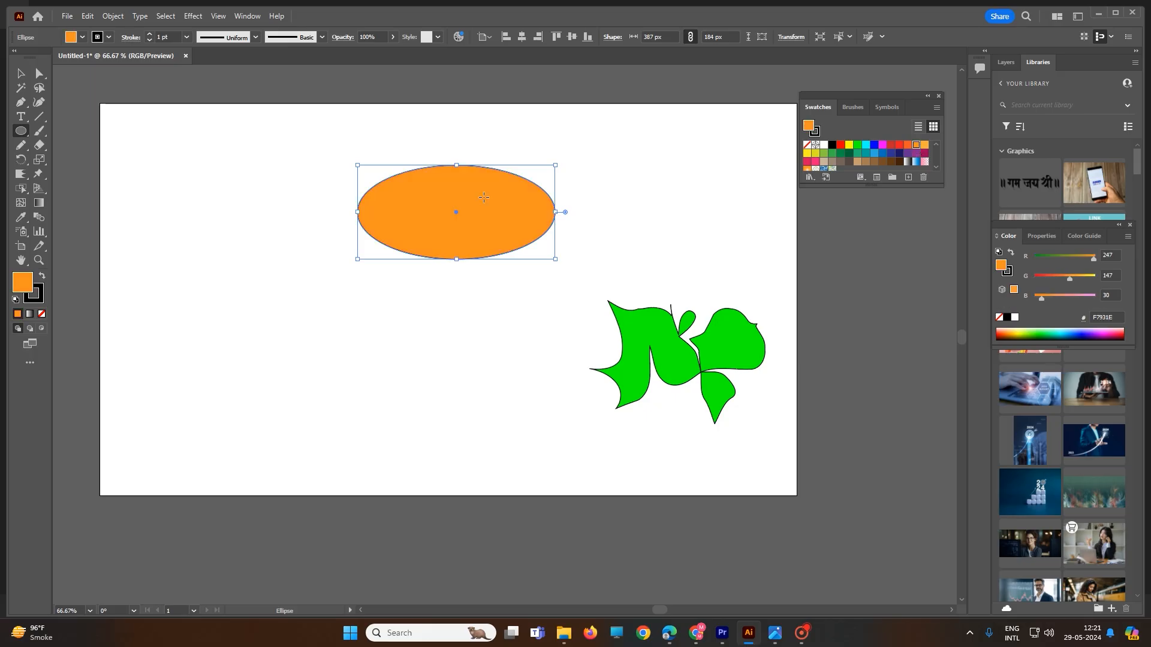
- Distort the orange ellipse's lower, left and upper-left edges into small points with the Scallop tool
{"action": "left_click", "coordinate": [21, 173]}
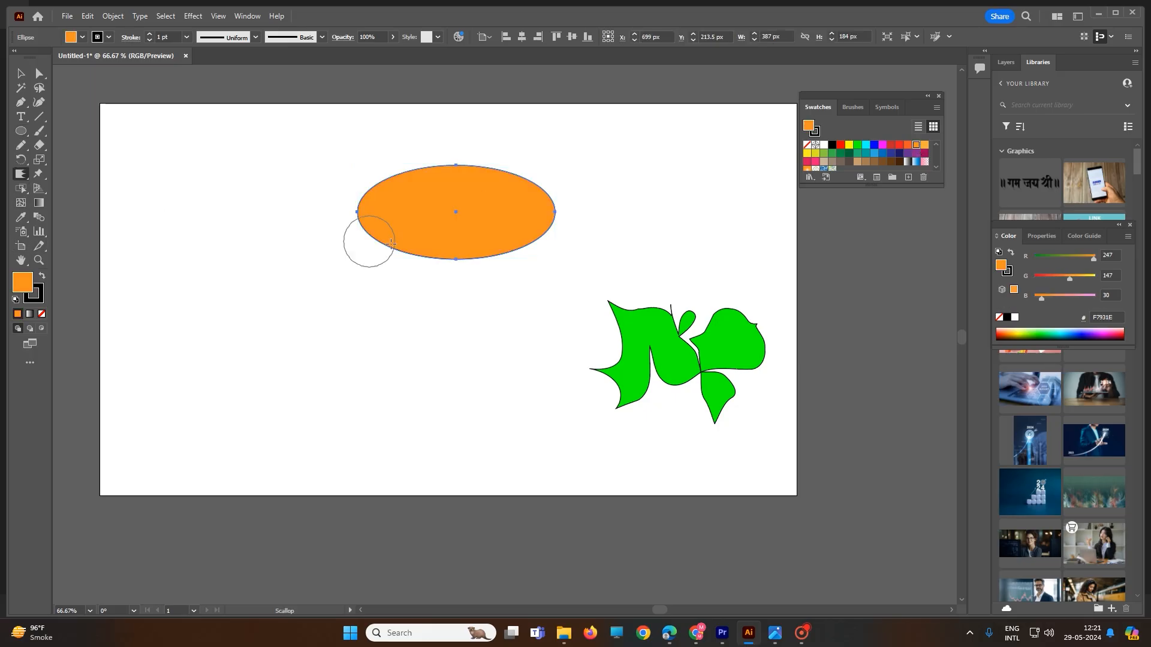
{"action": "mouse_move", "coordinate": [427, 261]}
{"action": "left_mouse_down"}
{"action": "mouse_move", "coordinate": [430, 277]}
{"action": "mouse_move", "coordinate": [500, 254]}
{"action": "left_mouse_up"}
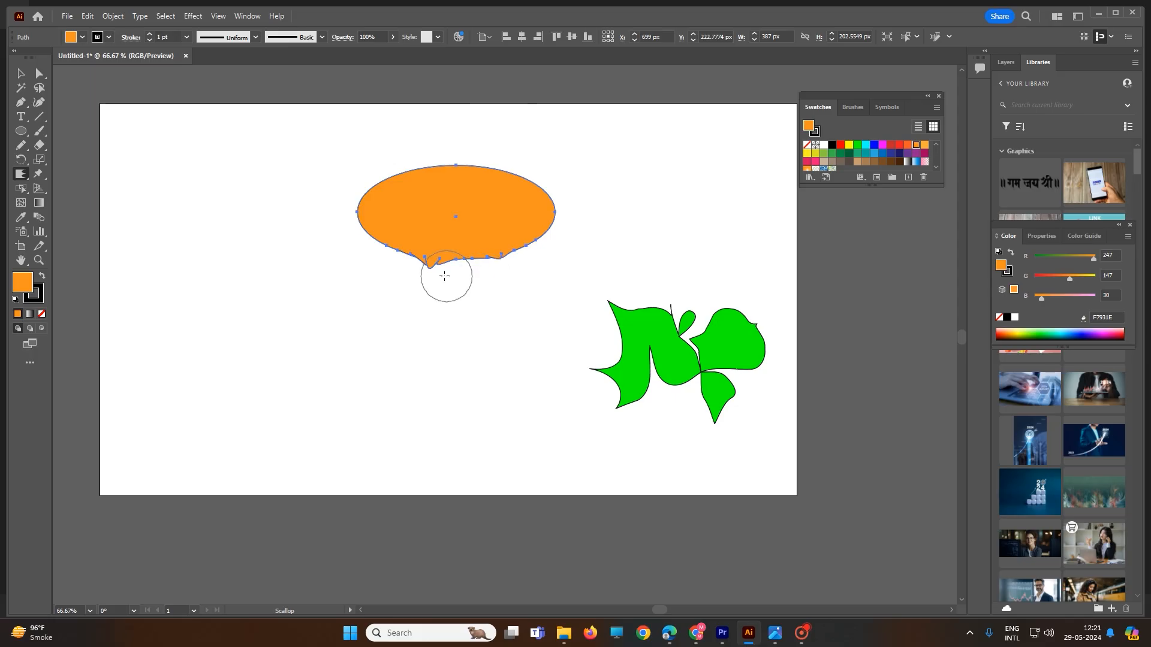
{"action": "left_click_drag", "start_coordinate": [385, 246], "coordinate": [360, 231]}
{"action": "left_click_drag", "start_coordinate": [382, 184], "coordinate": [391, 126]}
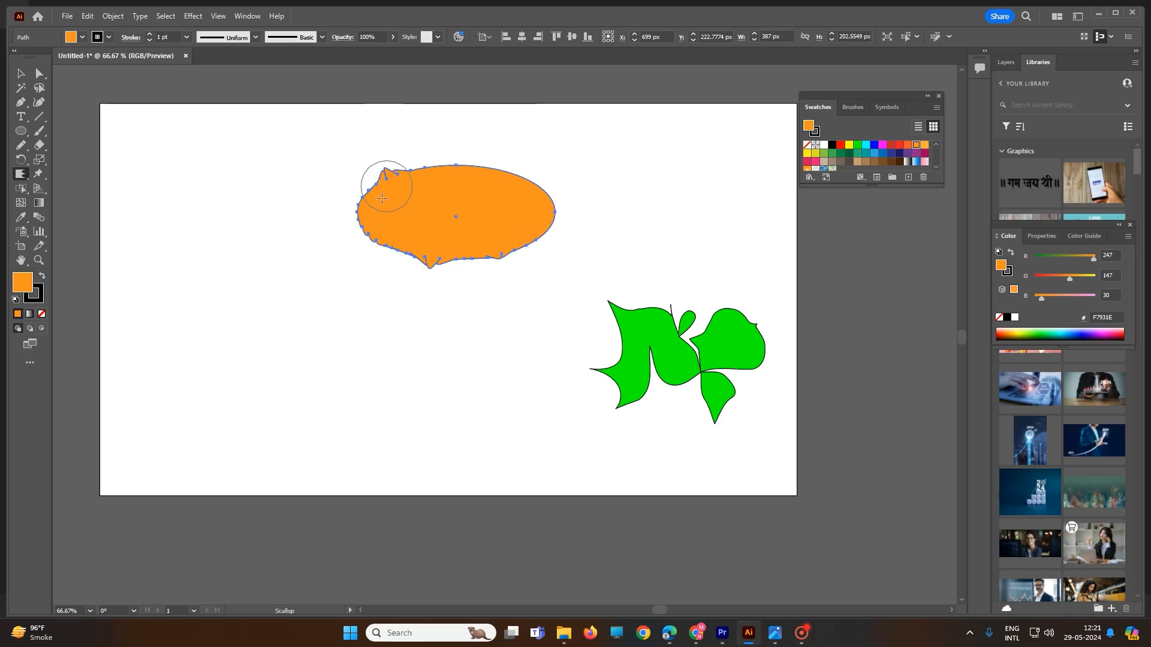
- Distort the orange ellipse's upper, right, lower and left edges into sharp spikes with the Crystallize tool
{"action": "left_click", "coordinate": [21, 174]}
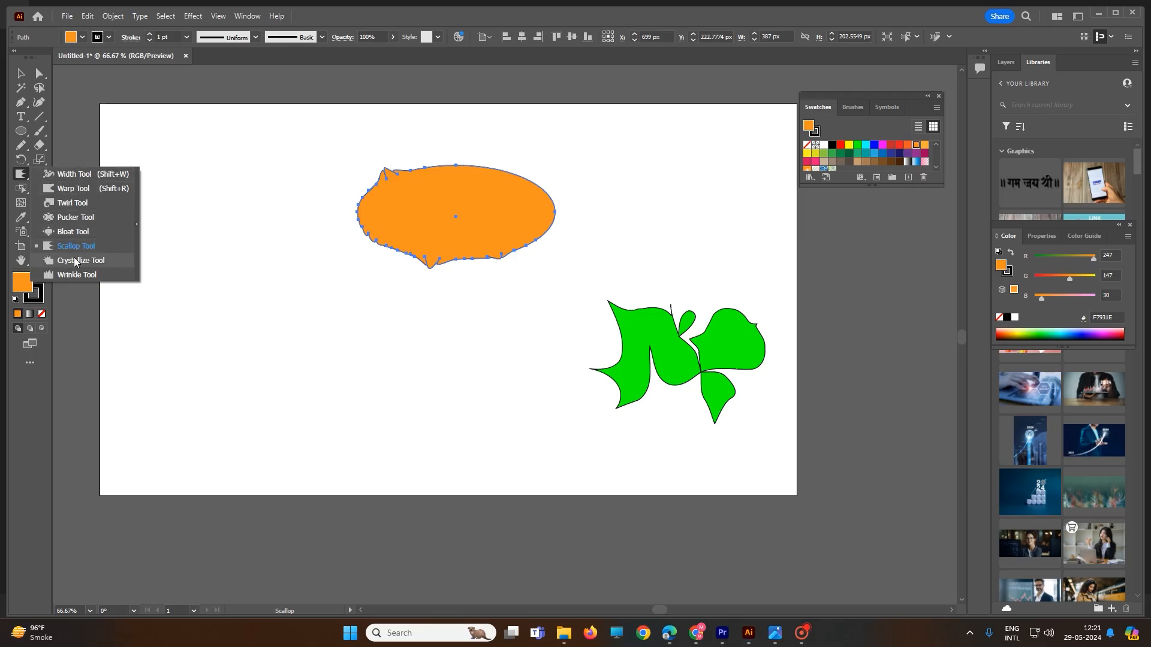
{"action": "left_click", "coordinate": [76, 261]}
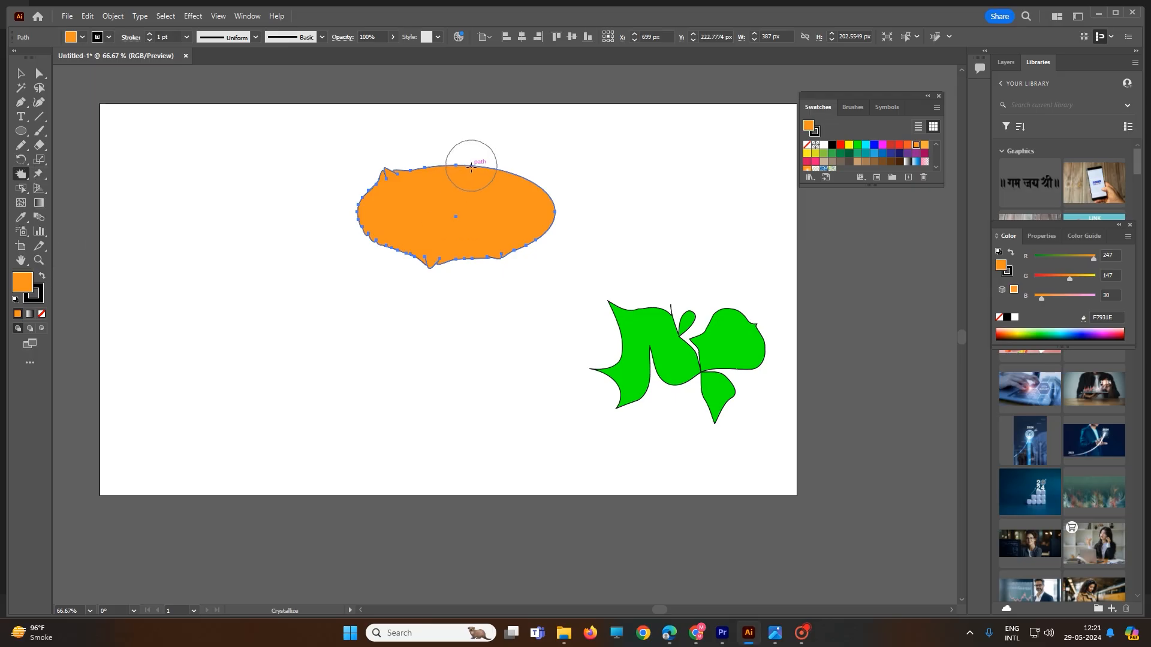
{"action": "mouse_move", "coordinate": [472, 166]}
{"action": "left_mouse_down"}
{"action": "mouse_move", "coordinate": [457, 193]}
{"action": "mouse_move", "coordinate": [464, 145]}
{"action": "mouse_move", "coordinate": [433, 138]}
{"action": "left_mouse_up"}
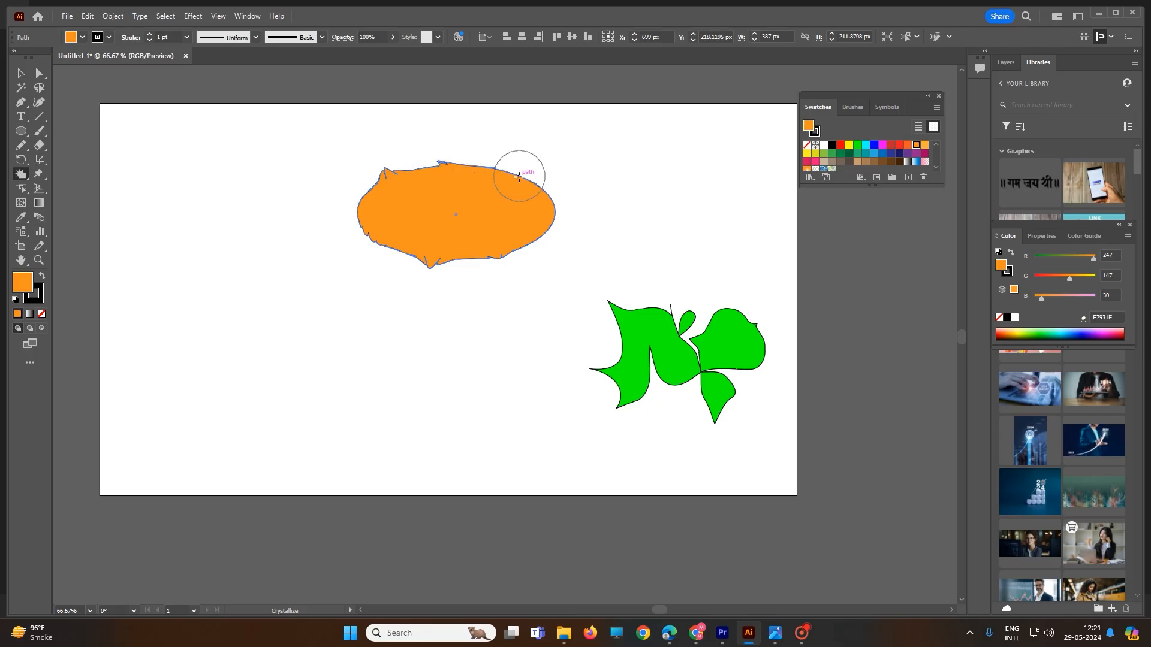
{"action": "mouse_move", "coordinate": [569, 169]}
{"action": "left_mouse_down"}
{"action": "mouse_move", "coordinate": [552, 188]}
{"action": "mouse_move", "coordinate": [531, 185]}
{"action": "mouse_move", "coordinate": [537, 156]}
{"action": "mouse_move", "coordinate": [541, 191]}
{"action": "mouse_move", "coordinate": [505, 215]}
{"action": "mouse_move", "coordinate": [519, 248]}
{"action": "mouse_move", "coordinate": [600, 212]}
{"action": "mouse_move", "coordinate": [606, 234]}
{"action": "left_mouse_up"}
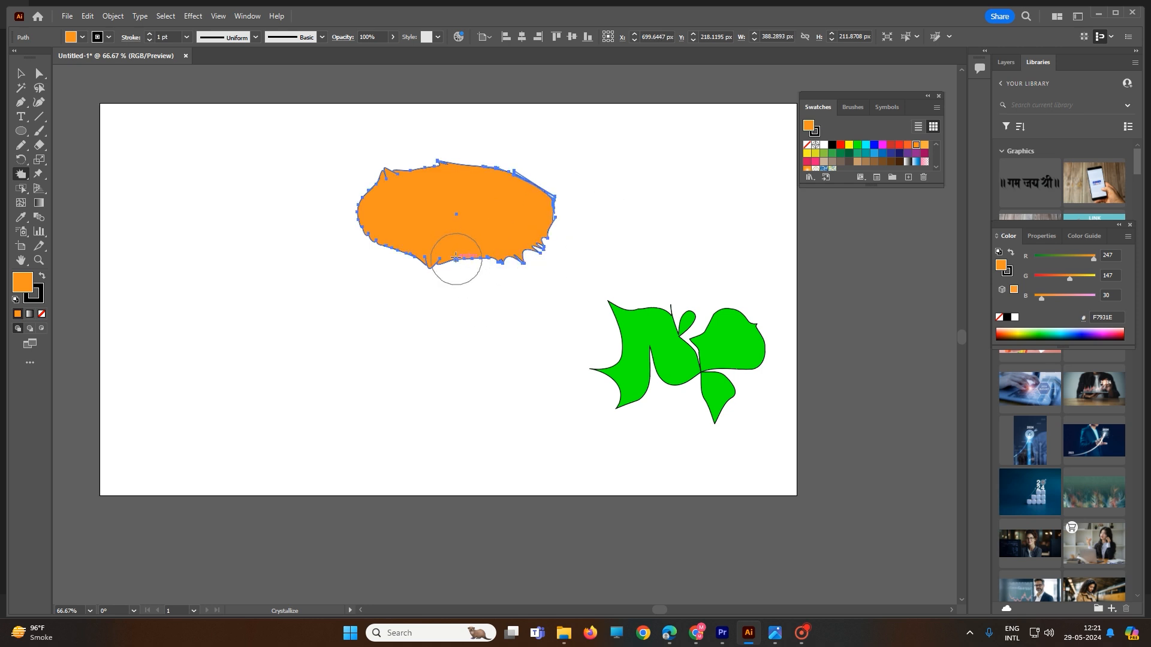
{"action": "mouse_move", "coordinate": [456, 260]}
{"action": "left_mouse_down"}
{"action": "mouse_move", "coordinate": [459, 282]}
{"action": "mouse_move", "coordinate": [390, 250]}
{"action": "mouse_move", "coordinate": [336, 241]}
{"action": "mouse_move", "coordinate": [352, 206]}
{"action": "left_mouse_up"}
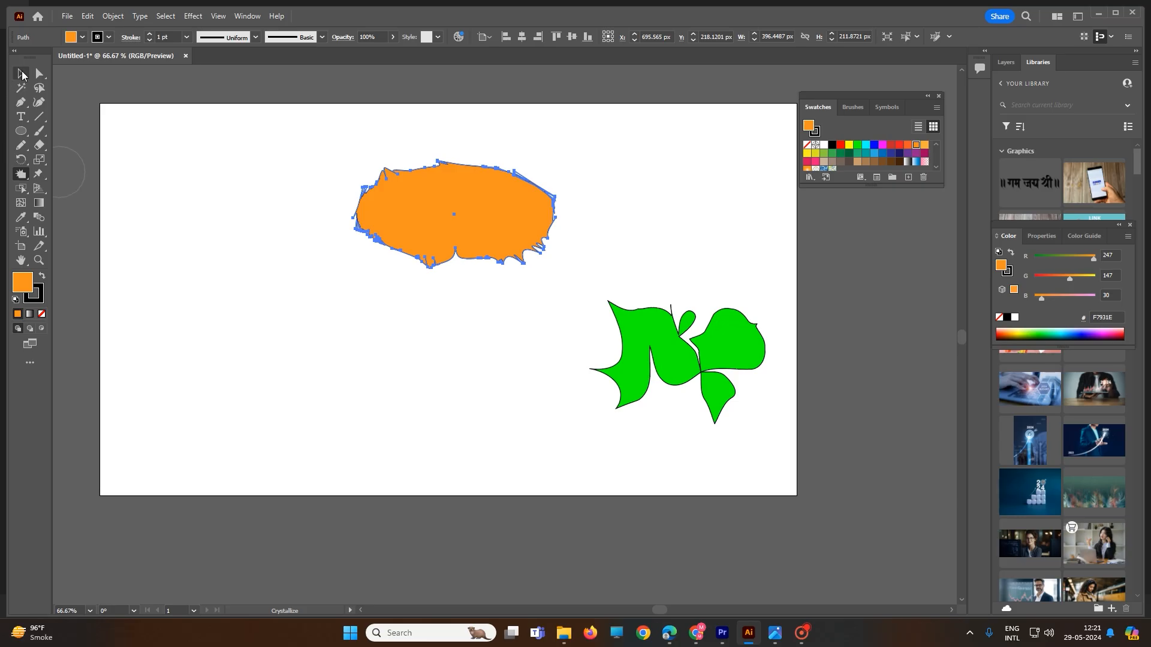
- Move the orange shape about 83 px down and 10 px to the right
{"action": "left_click", "coordinate": [21, 74]}
{"action": "left_click", "coordinate": [645, 312]}
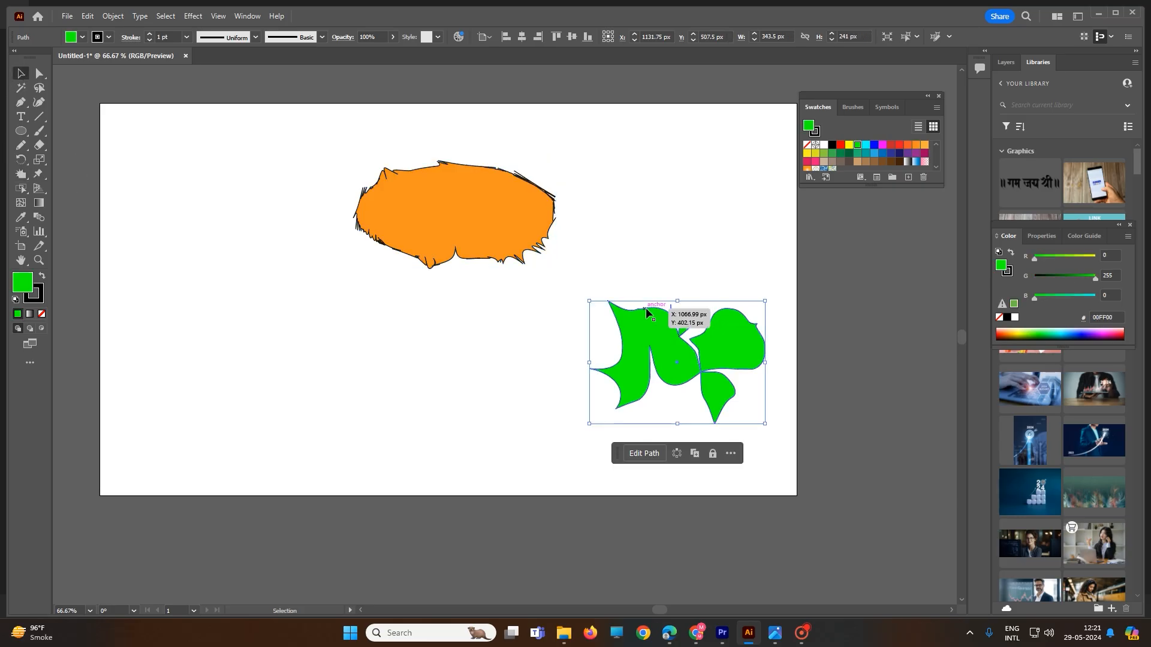
{"action": "left_click", "coordinate": [493, 262]}
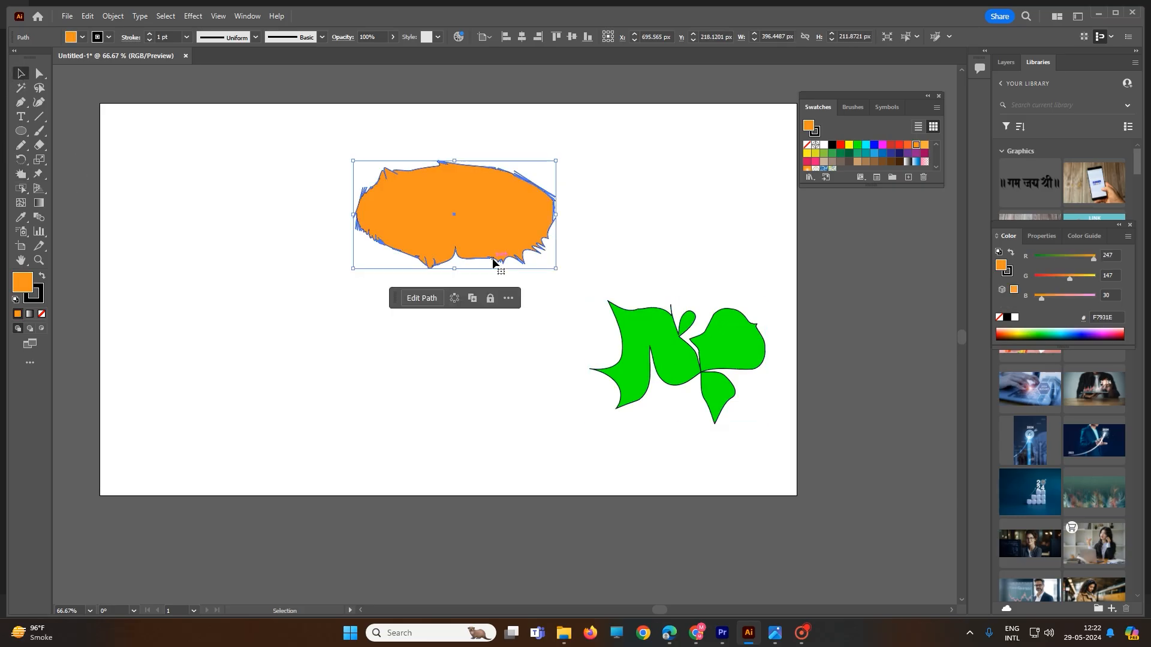
{"action": "left_click_drag", "start_coordinate": [493, 262], "coordinate": [498, 304]}
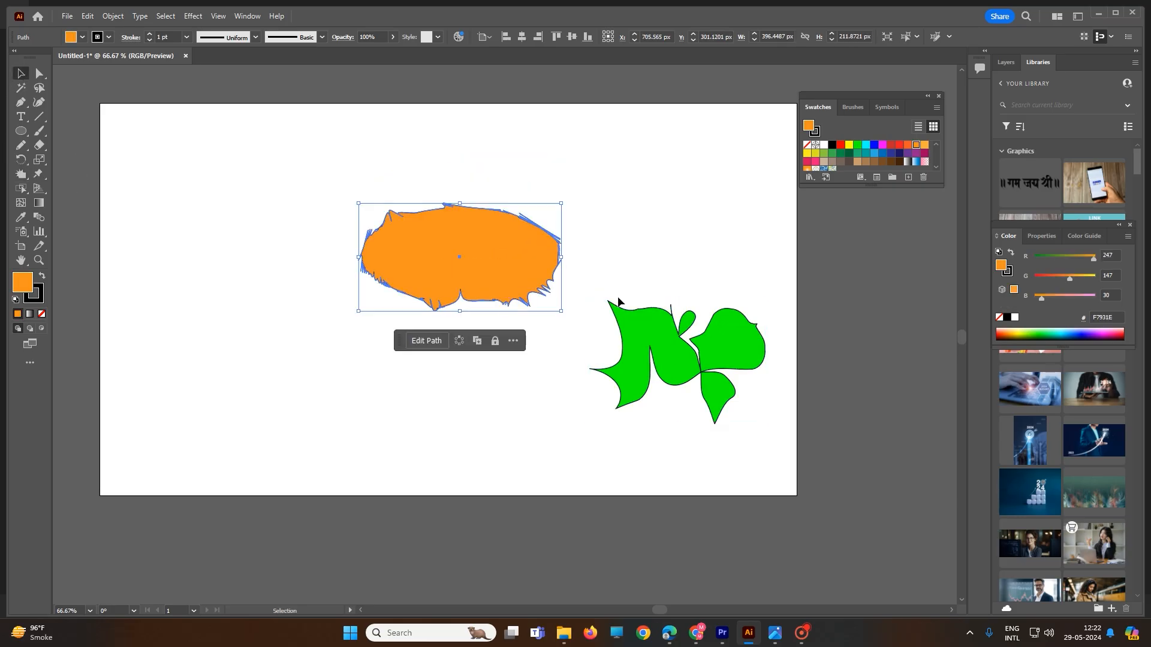
- Roughen the upper edges of the green shape with small spikes using the Crystallize tool
{"action": "left_click", "coordinate": [24, 174]}
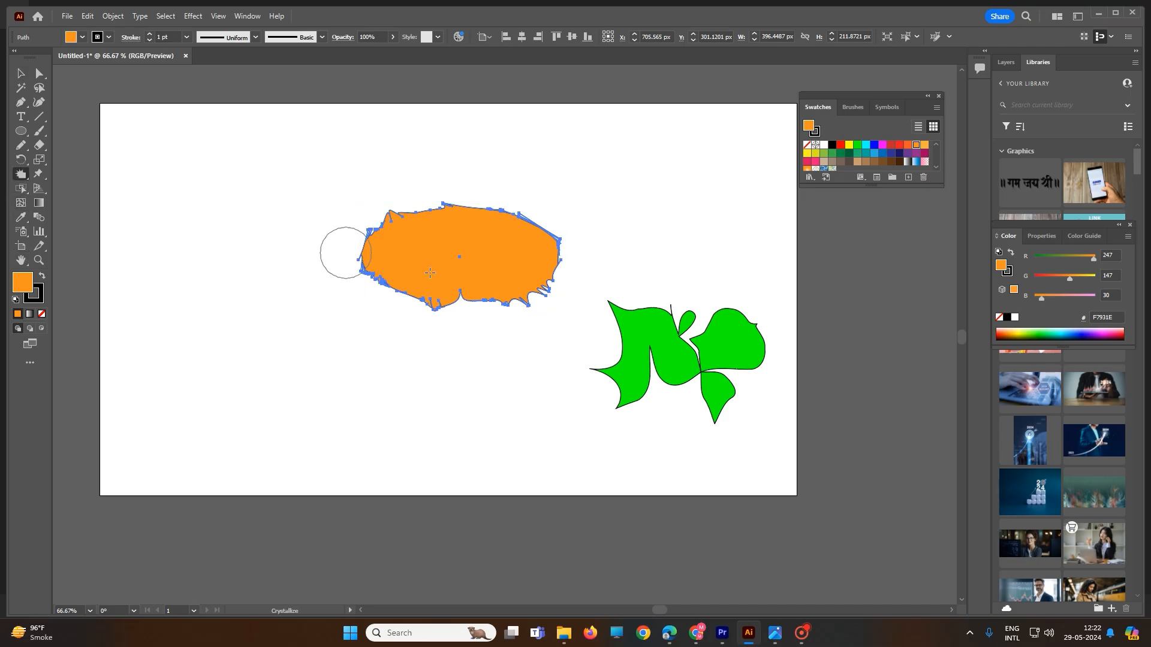
{"action": "key", "text": "v"}
{"action": "left_click", "coordinate": [653, 318], "text": "ctrl"}
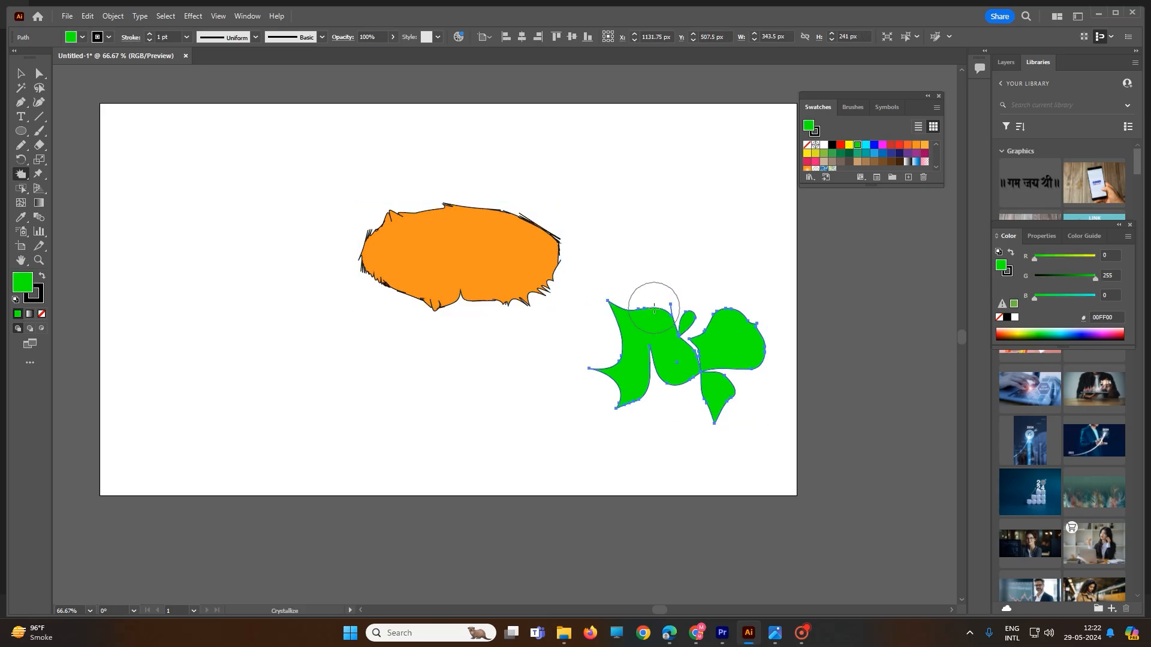
{"action": "mouse_move", "coordinate": [654, 307]}
{"action": "left_mouse_down"}
{"action": "mouse_move", "coordinate": [649, 283]}
{"action": "mouse_move", "coordinate": [689, 308]}
{"action": "mouse_move", "coordinate": [729, 308]}
{"action": "mouse_move", "coordinate": [740, 262]}
{"action": "mouse_move", "coordinate": [624, 302]}
{"action": "mouse_move", "coordinate": [617, 328]}
{"action": "mouse_move", "coordinate": [555, 326]}
{"action": "left_mouse_up"}
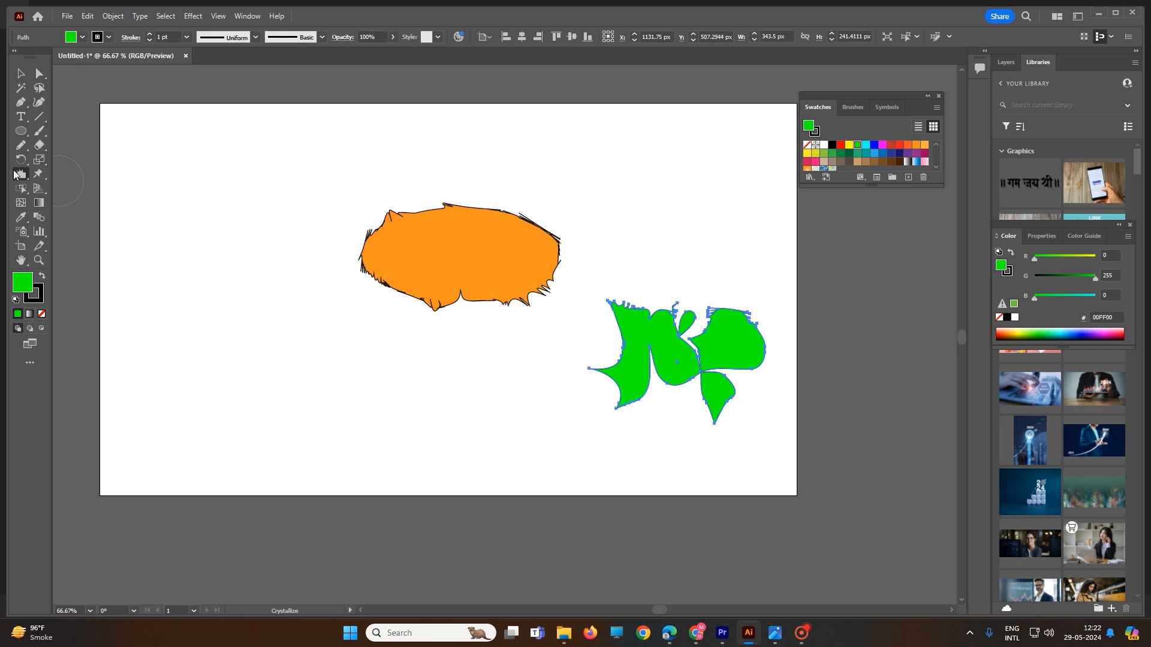
- Draw a rectangle about 329 × 266 px on the artboard's left side and fill it with yellow FFFF00
{"action": "left_click_drag", "start_coordinate": [17, 175], "coordinate": [89, 273]}
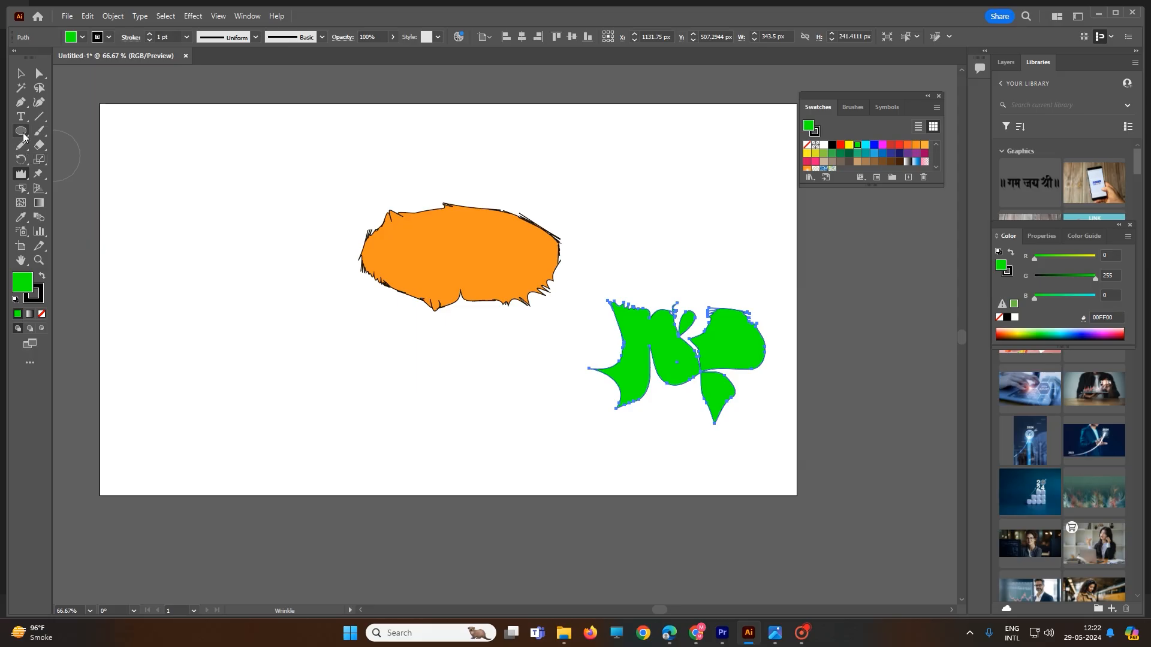
{"action": "left_click_drag", "start_coordinate": [24, 138], "coordinate": [76, 132]}
{"action": "left_click_drag", "start_coordinate": [150, 231], "coordinate": [320, 367]}
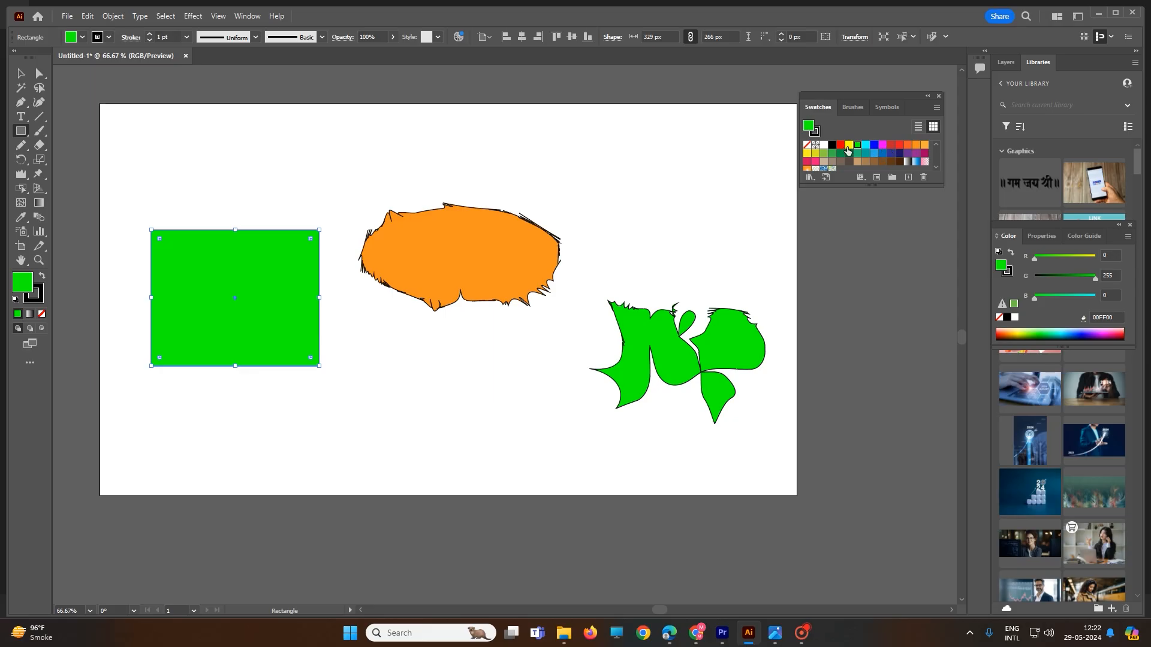
{"action": "left_click", "coordinate": [848, 146]}
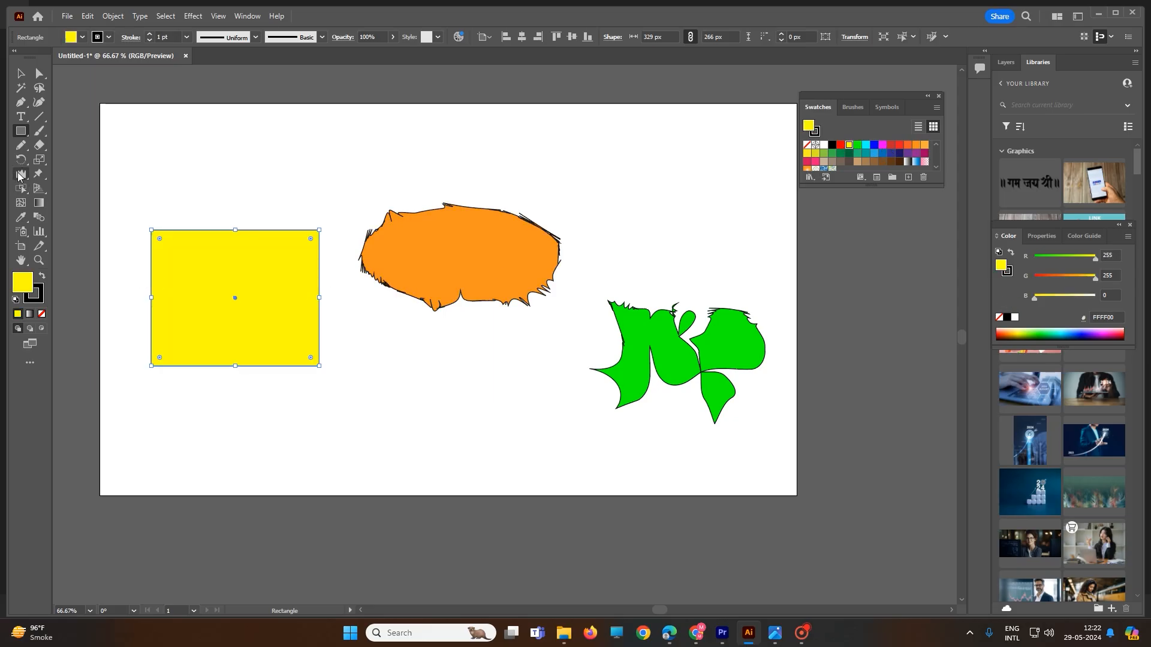
- Ripple the yellow rectangle's upper and lower edges with the Wrinkle tool
{"action": "left_click", "coordinate": [16, 178]}
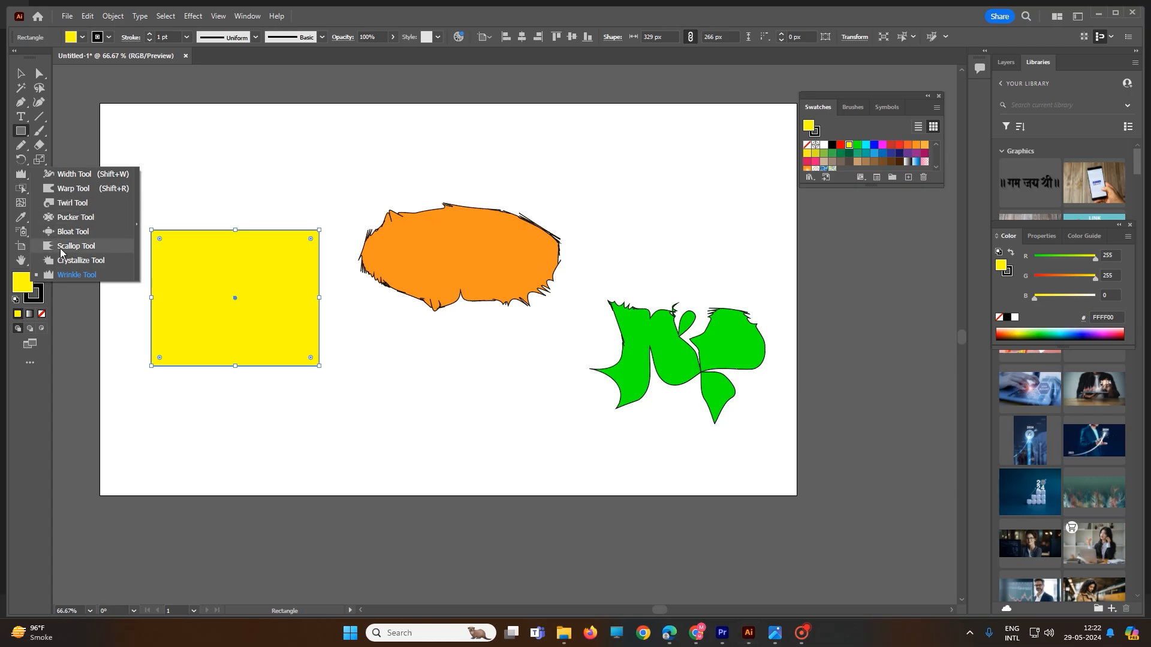
{"action": "left_click", "coordinate": [65, 278]}
{"action": "left_click_drag", "start_coordinate": [273, 231], "coordinate": [273, 244]}
{"action": "mouse_move", "coordinate": [221, 228]}
{"action": "left_mouse_down"}
{"action": "mouse_move", "coordinate": [133, 238]}
{"action": "mouse_move", "coordinate": [164, 246]}
{"action": "mouse_move", "coordinate": [150, 266]}
{"action": "mouse_move", "coordinate": [156, 288]}
{"action": "mouse_move", "coordinate": [206, 303]}
{"action": "left_mouse_up"}
{"action": "mouse_move", "coordinate": [182, 375]}
{"action": "left_mouse_down"}
{"action": "mouse_move", "coordinate": [188, 344]}
{"action": "mouse_move", "coordinate": [216, 348]}
{"action": "mouse_move", "coordinate": [218, 324]}
{"action": "mouse_move", "coordinate": [216, 397]}
{"action": "mouse_move", "coordinate": [229, 313]}
{"action": "mouse_move", "coordinate": [277, 347]}
{"action": "mouse_move", "coordinate": [290, 365]}
{"action": "mouse_move", "coordinate": [277, 442]}
{"action": "mouse_move", "coordinate": [314, 319]}
{"action": "left_mouse_up"}
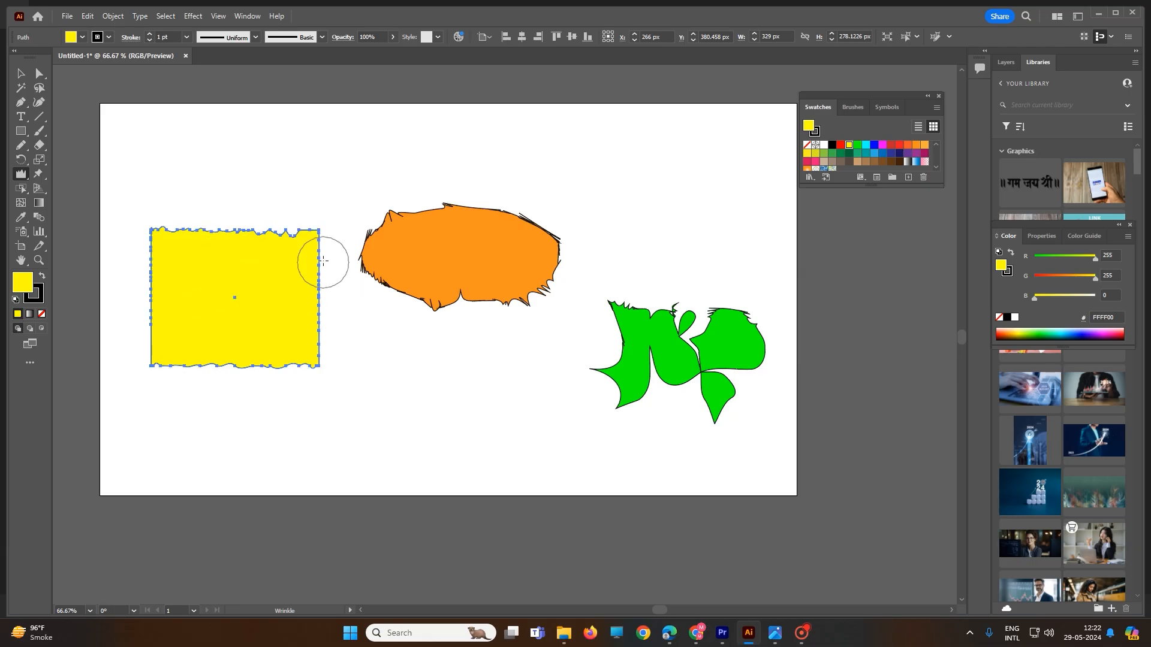
- Thicken the black outlines at points on the yellow shape's upper edge, the orange shape's left edge and the green shape's middle with the Width tool
{"action": "left_click", "coordinate": [21, 176]}
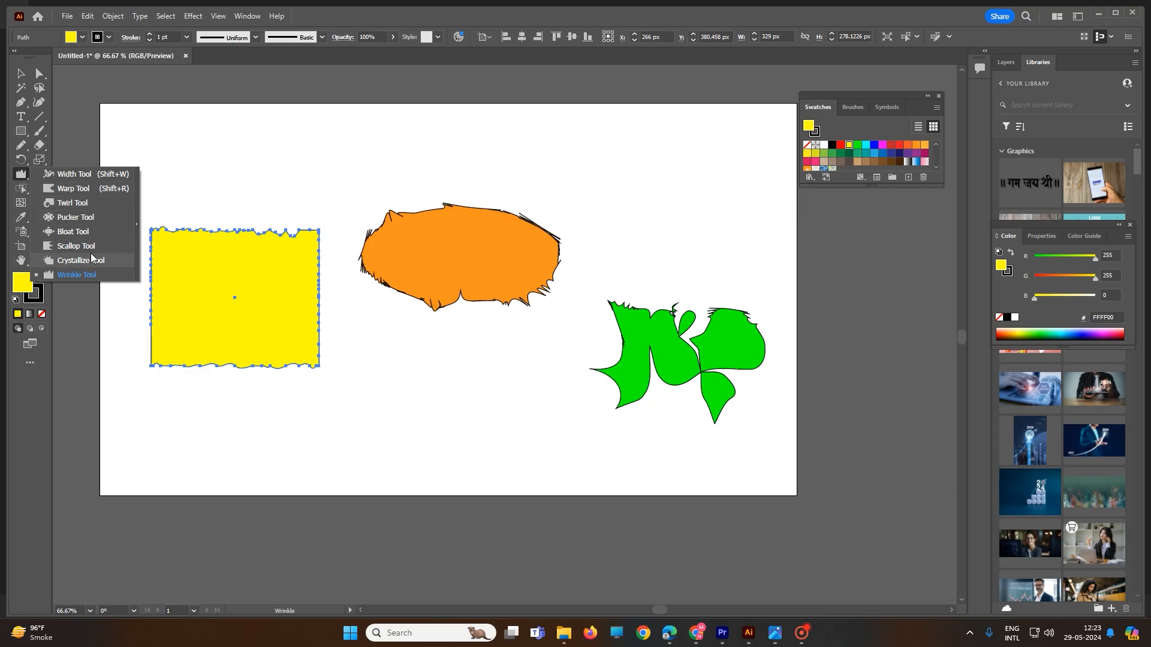
{"action": "left_click", "coordinate": [74, 174]}
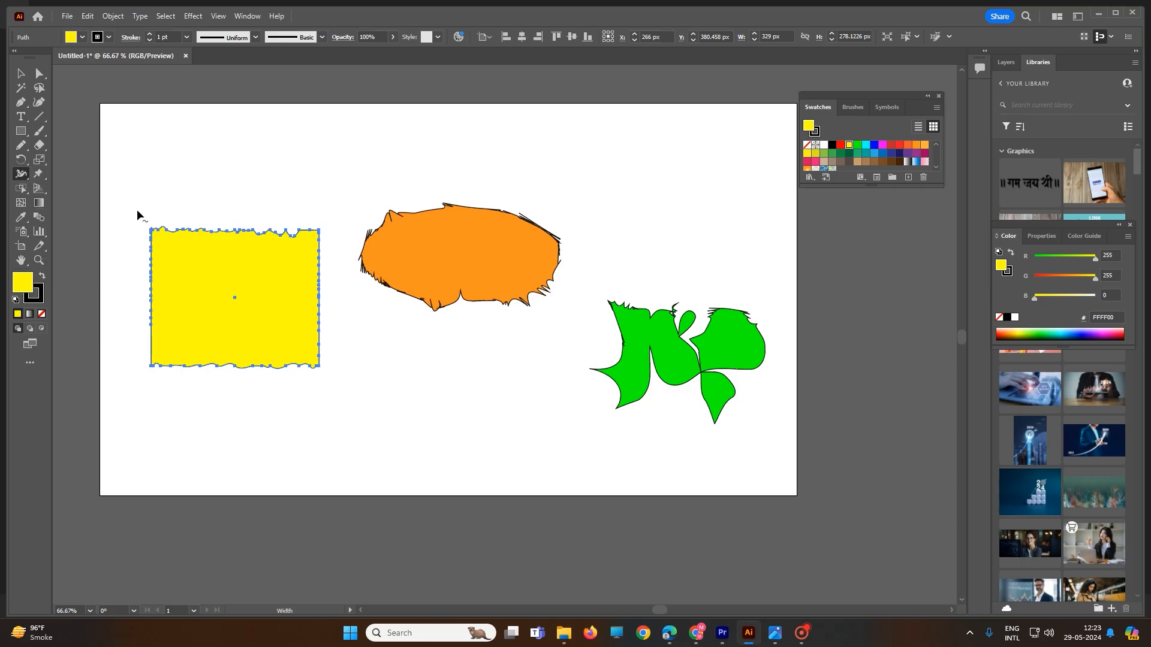
{"action": "mouse_move", "coordinate": [201, 229]}
{"action": "left_mouse_down"}
{"action": "mouse_move", "coordinate": [203, 247]}
{"action": "mouse_move", "coordinate": [262, 228]}
{"action": "left_mouse_up"}
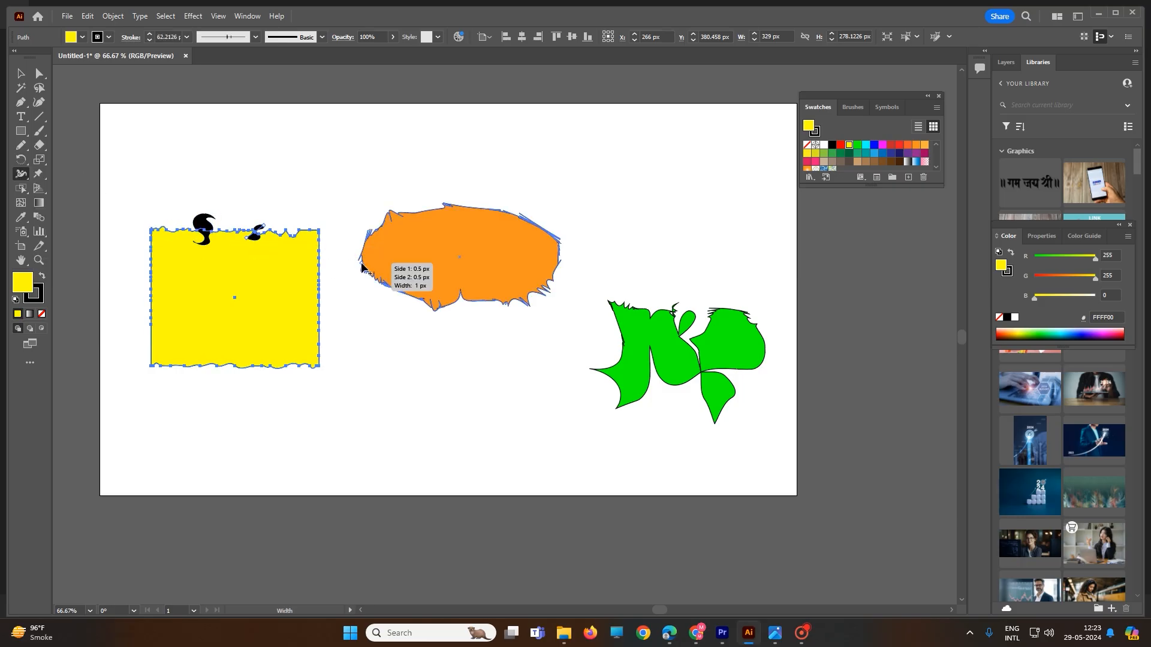
{"action": "left_click_drag", "start_coordinate": [362, 264], "coordinate": [453, 265]}
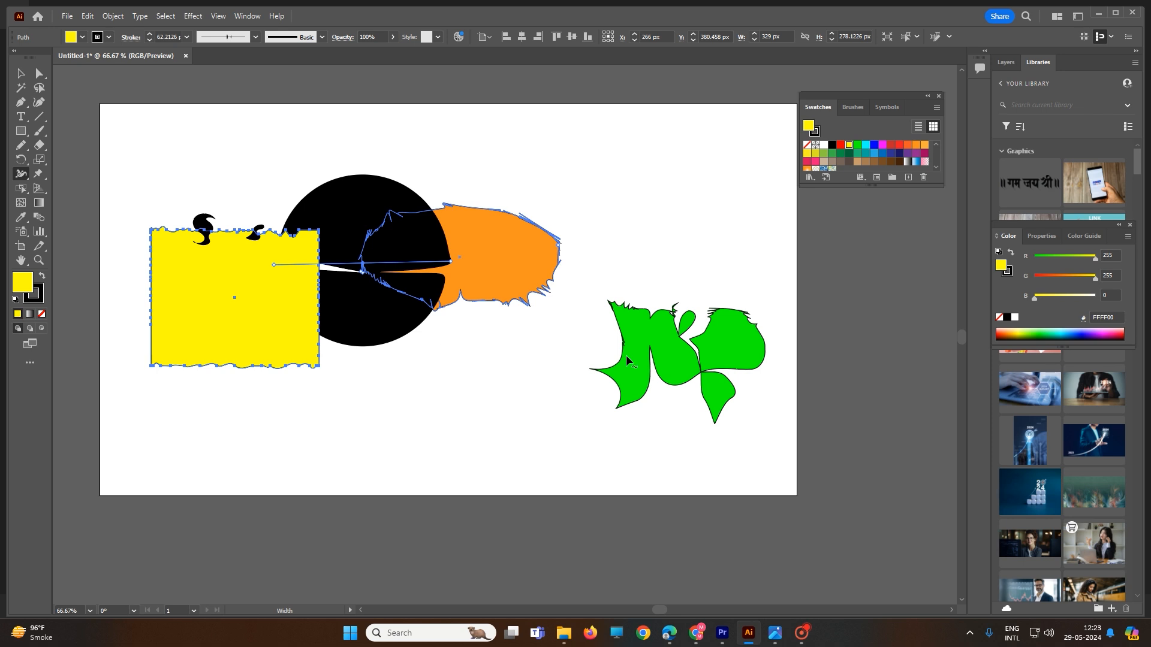
{"action": "left_click_drag", "start_coordinate": [680, 348], "coordinate": [645, 384]}
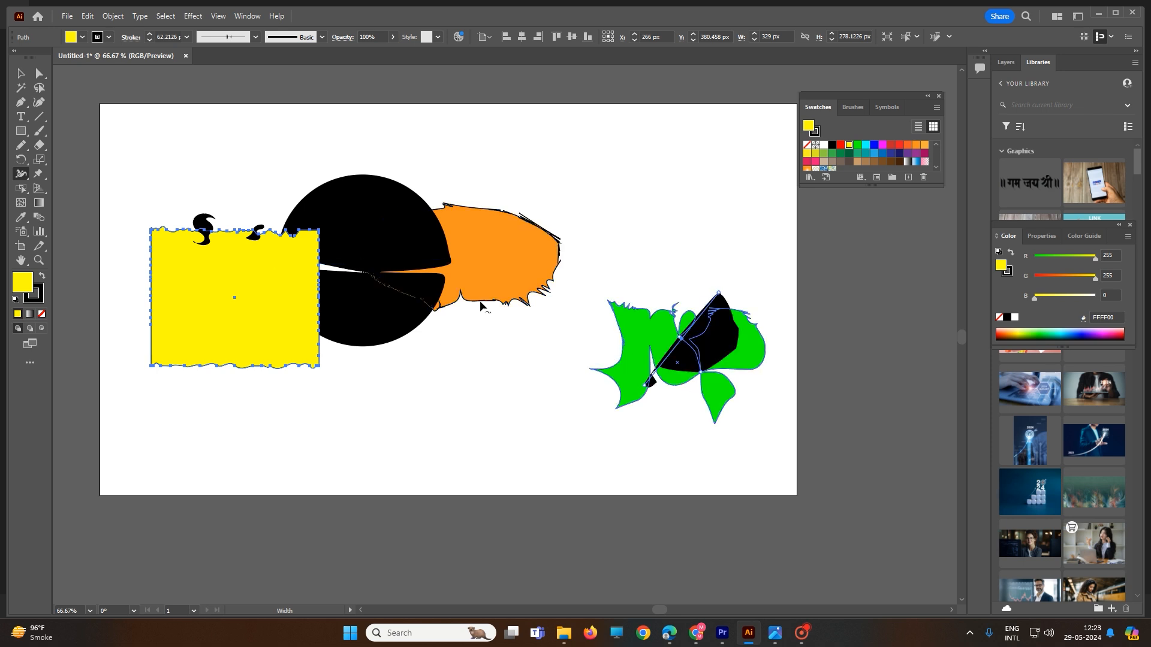
{"action": "left_click_drag", "start_coordinate": [21, 175], "coordinate": [62, 192]}
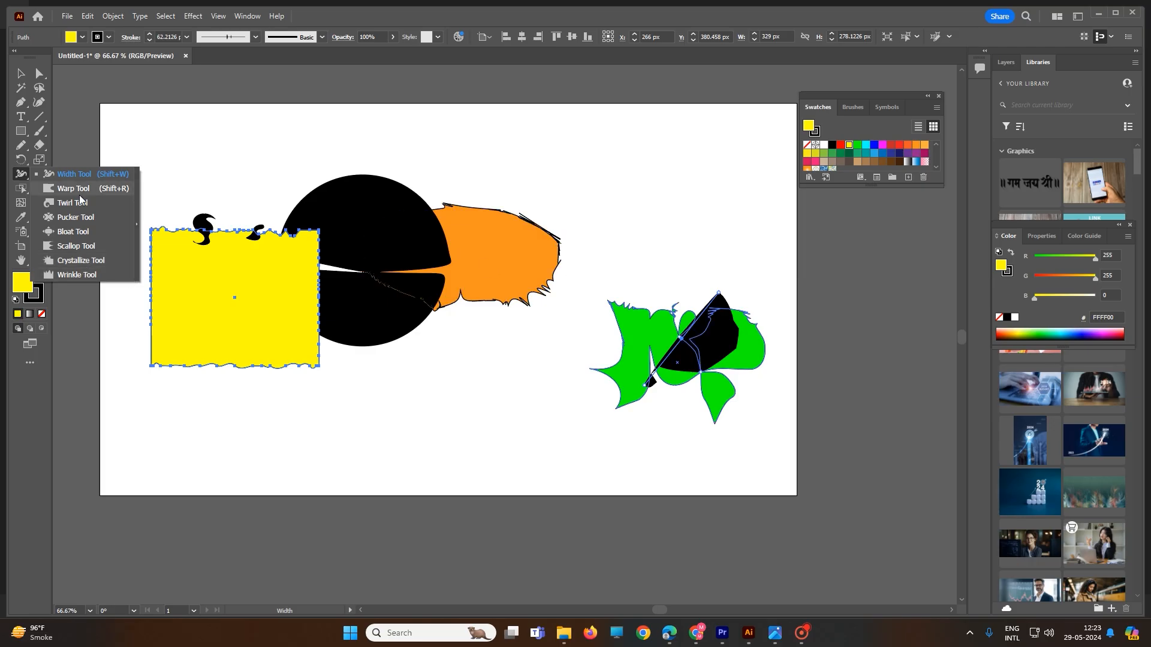
{"action": "left_click", "coordinate": [21, 189]}
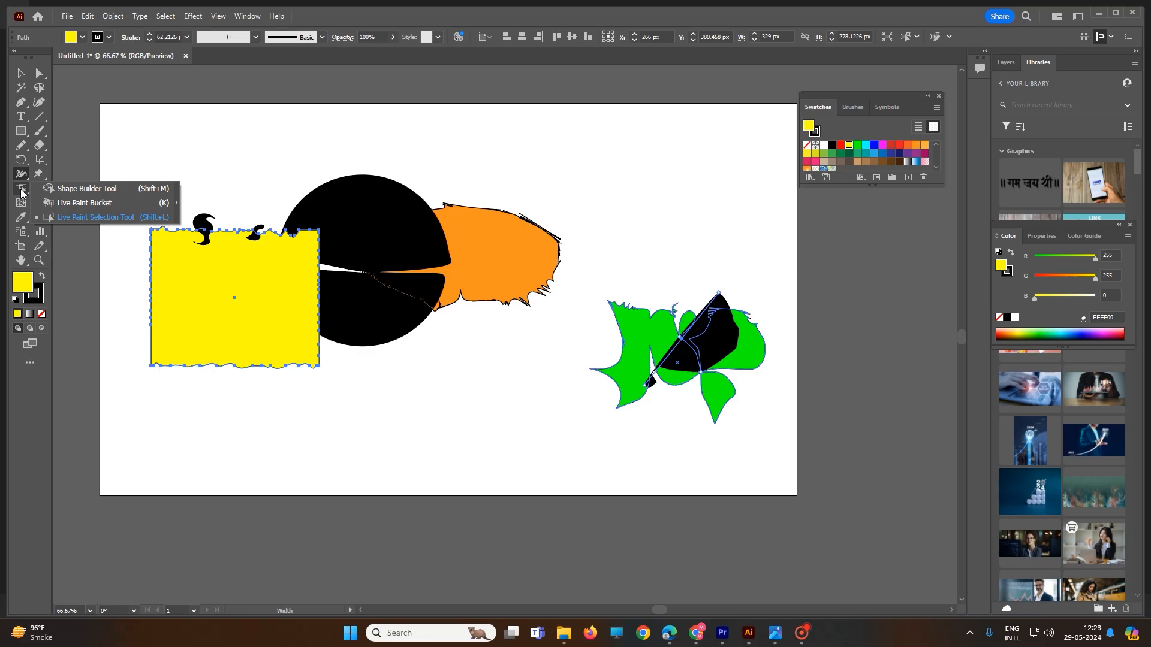